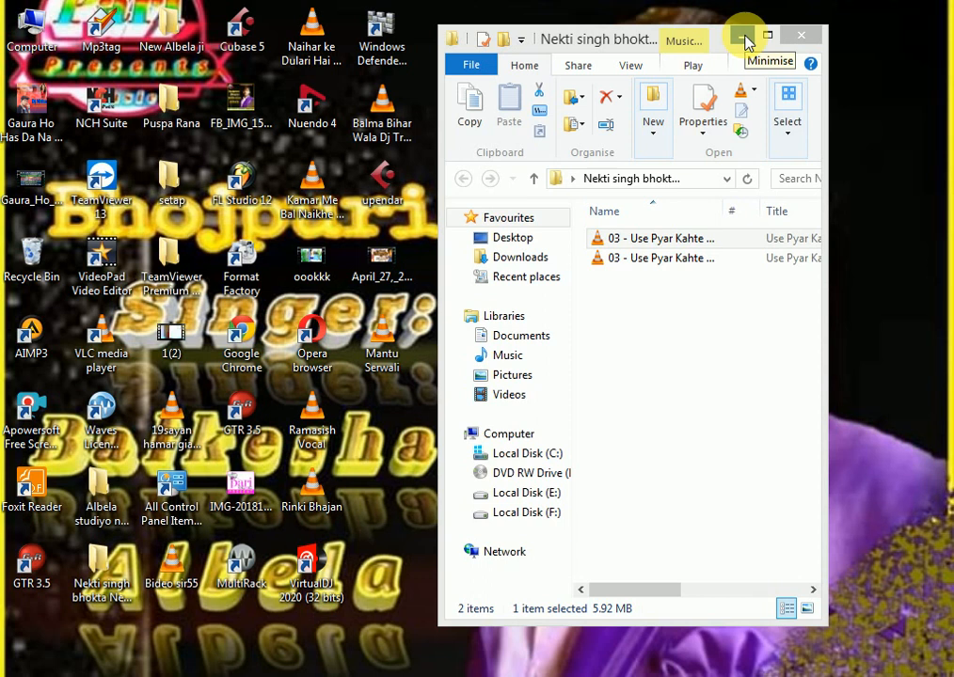
# Step: Minimise the song folder window and switch to the Nuendo project bbb.npr
pyautogui.click(743, 37)
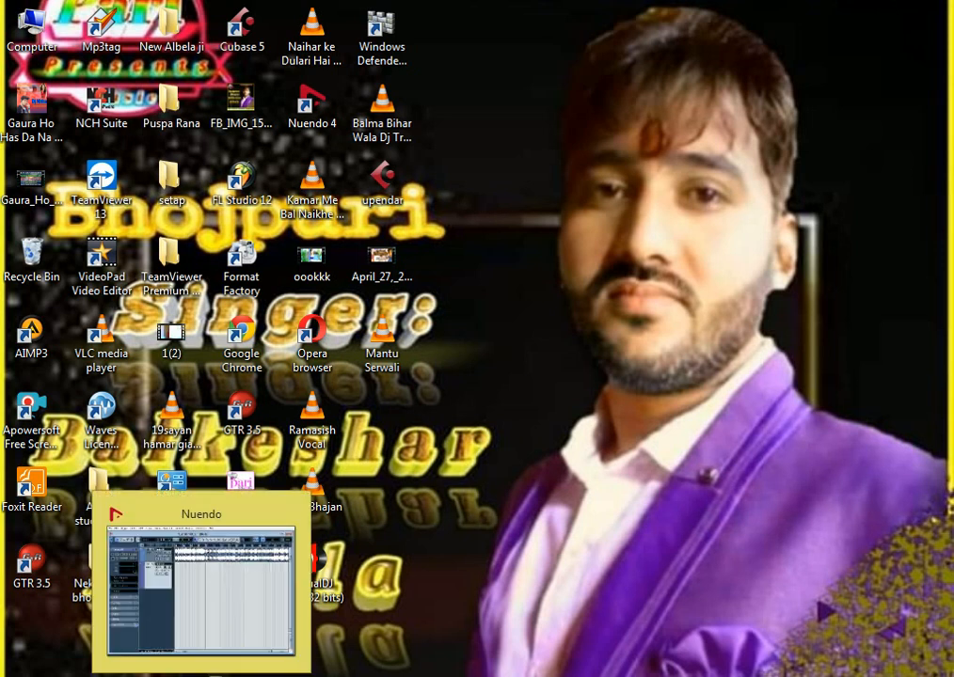
pyautogui.click(228, 639)
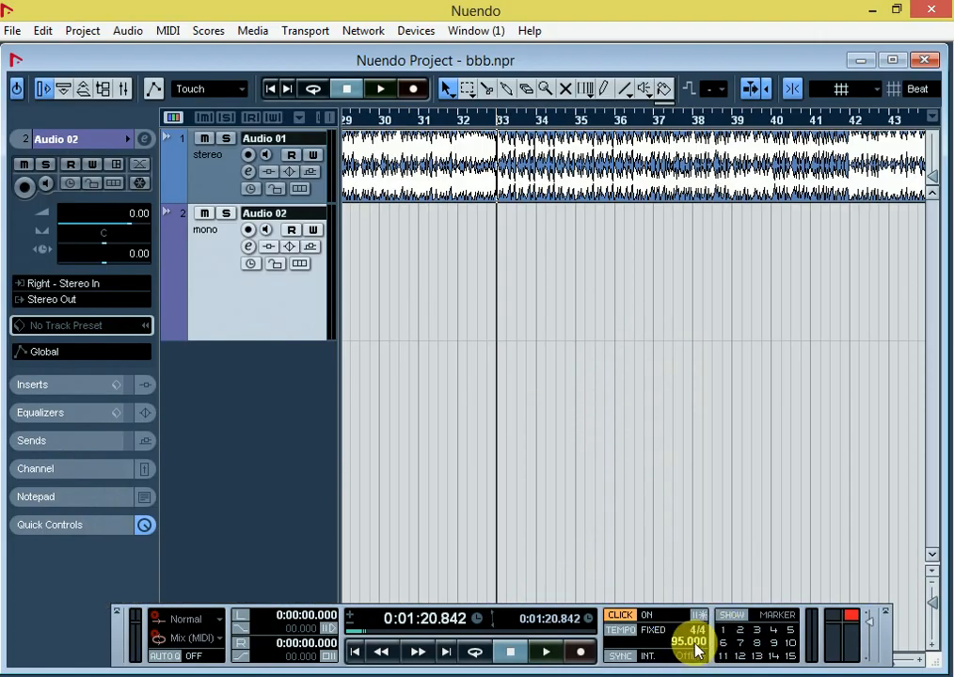
# Step: Play the Audio 01 music track briefly from around bar 30 and locate the spot near bar 32 where the vocal should start
pyautogui.click(428, 121)
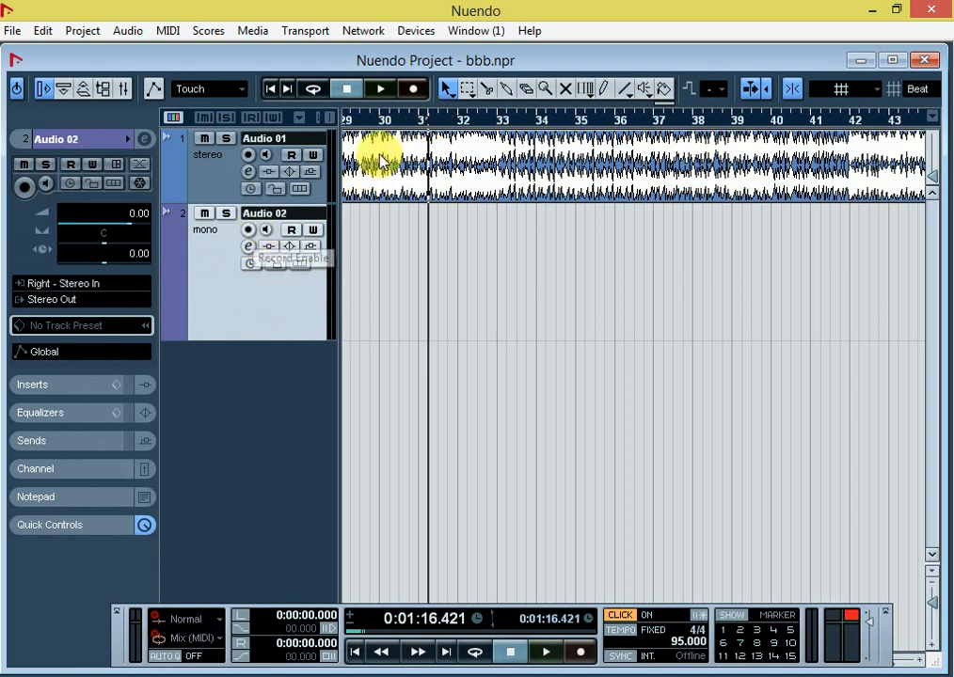
pyautogui.click(384, 120)
pyautogui.press('space')
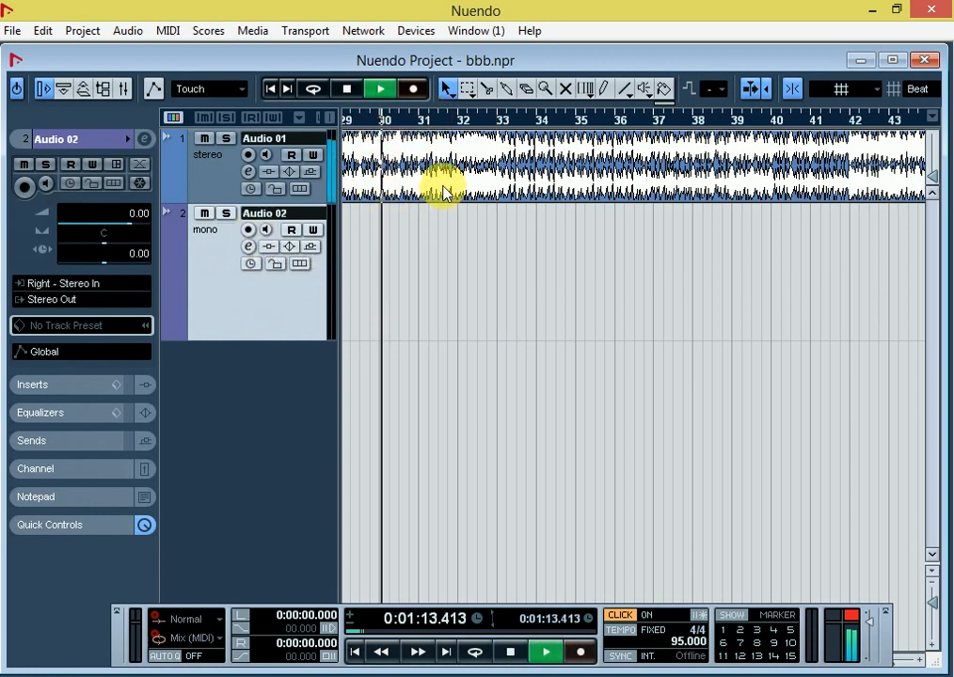
pyautogui.press('space')
pyautogui.click(462, 121)
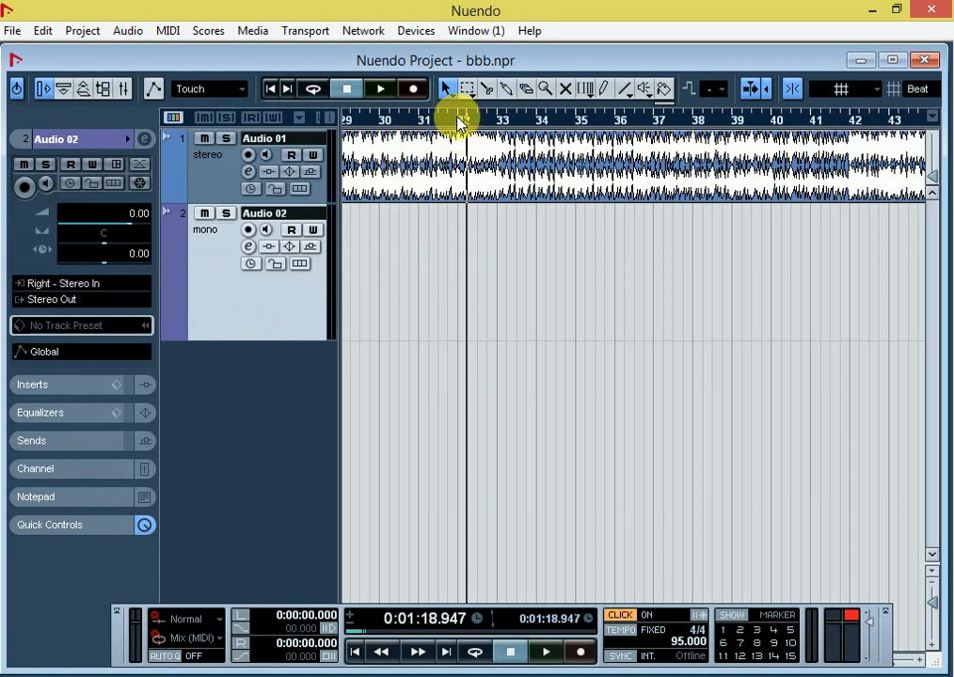
pyautogui.click(459, 121)
# Step: Record a vocal take on the record-enabled Audio 02 track from about bar 32 to bar 42, starting playback near bar 31
pyautogui.click(428, 120)
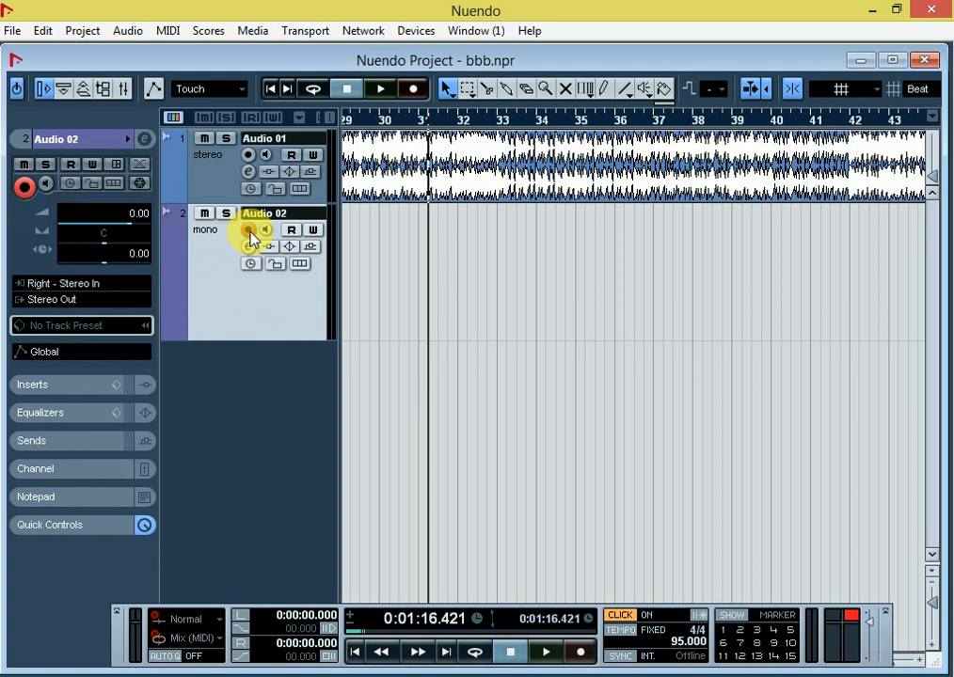
pyautogui.press('space')
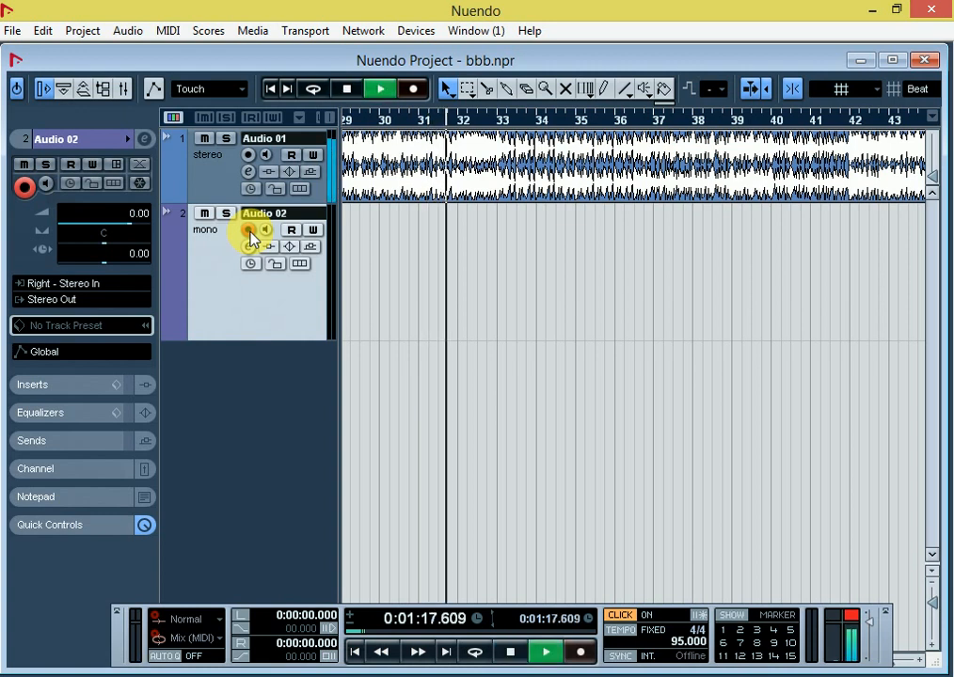
pyautogui.click(250, 232)
pyautogui.press('KP_Multiply')
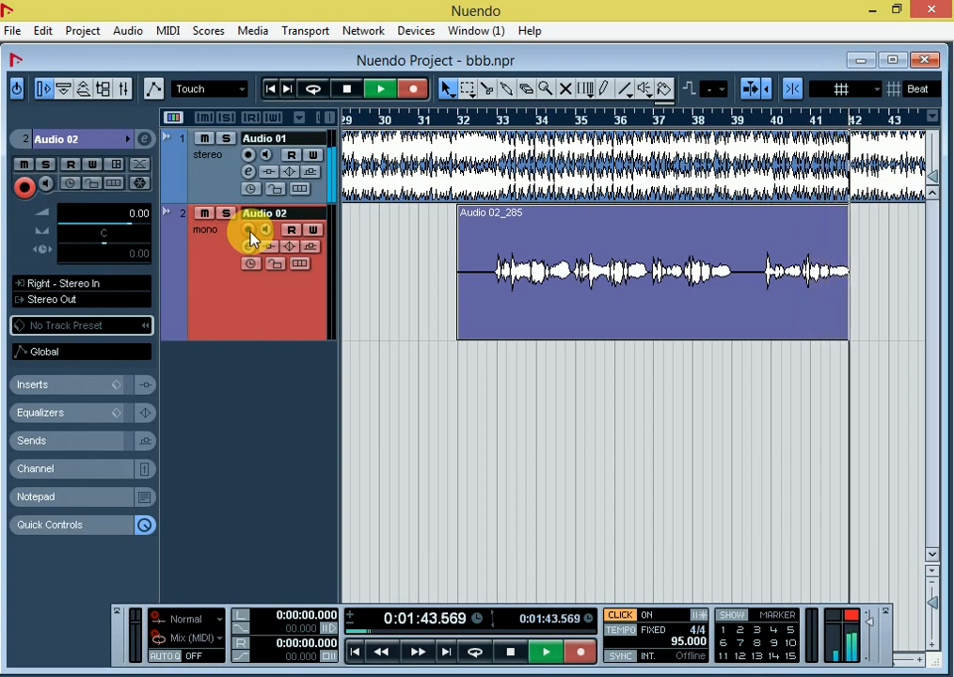
pyautogui.press('space')
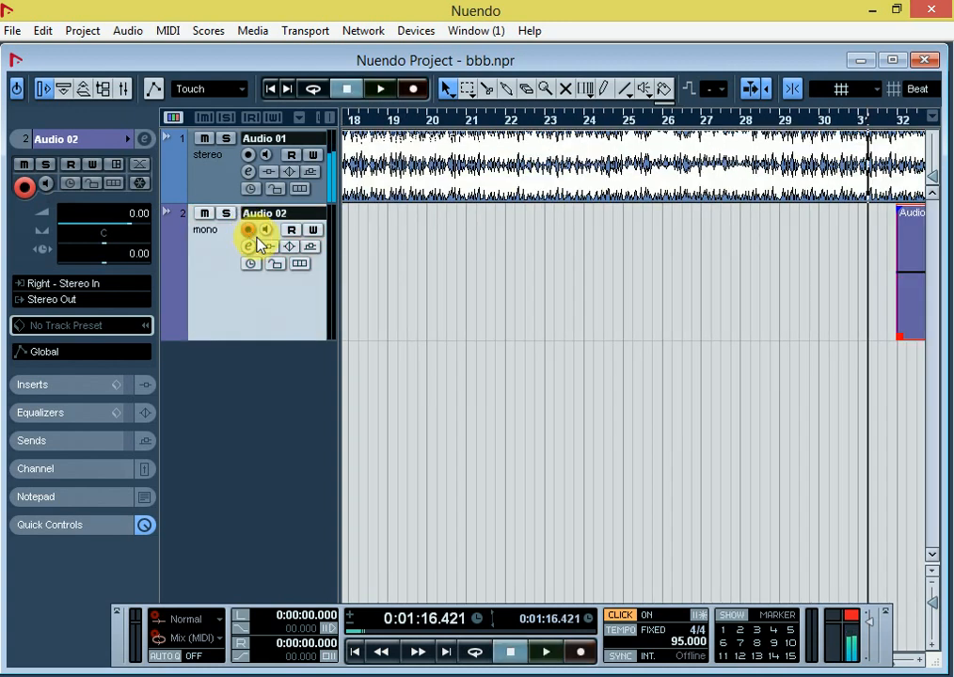
# Step: Place the playhead at about 0:01:20.2, just before the singing starts in the recorded Audio 02 clip
pyautogui.press('g')
pyautogui.press('g')
pyautogui.press('g')
pyautogui.press('g')
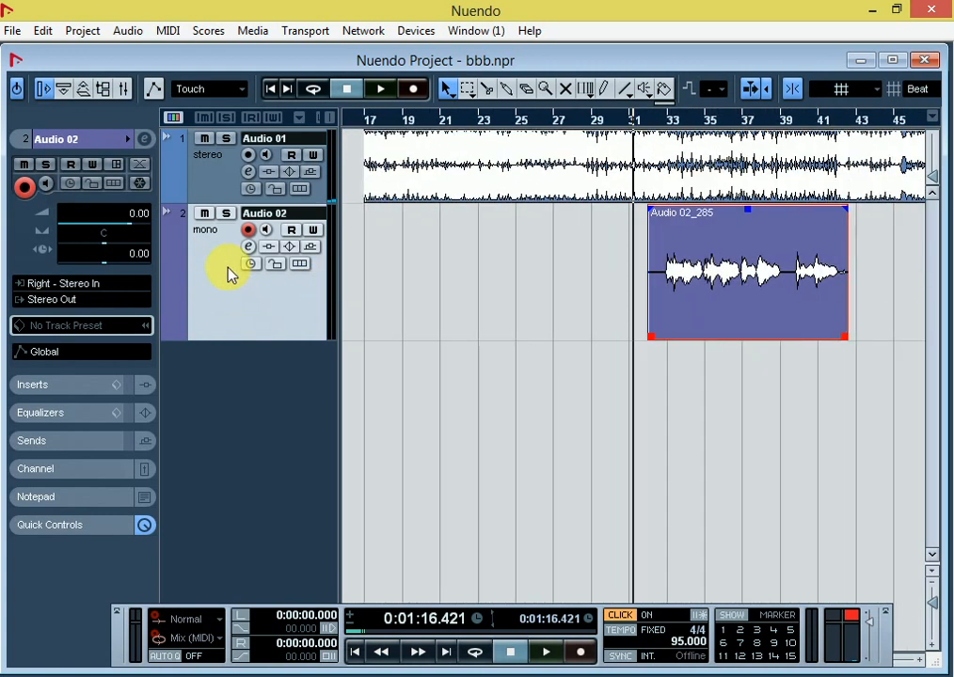
pyautogui.moveTo(663, 127); pyautogui.dragTo(242, 240)
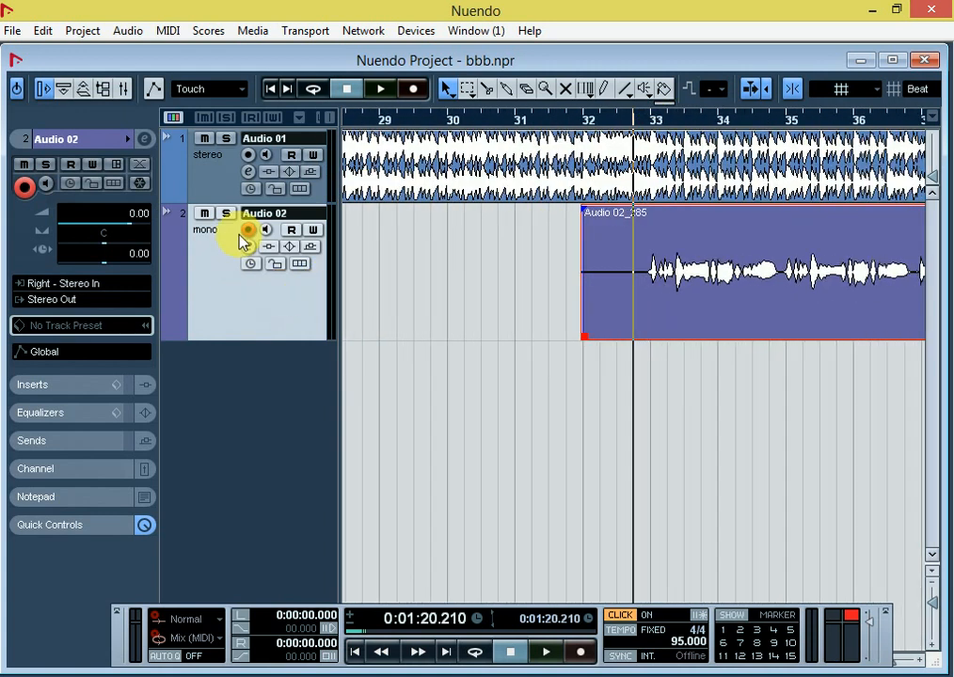
# Step: Add C4 Mono in the first insert slot of Audio 02 and raise its output to 14.4
pyautogui.click(249, 246)
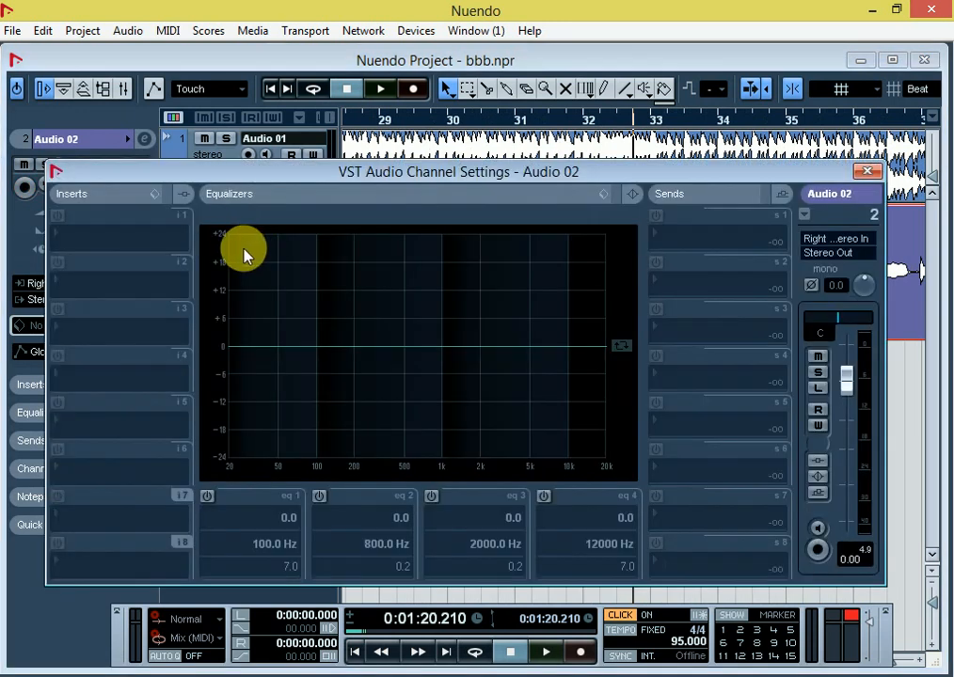
pyautogui.click(98, 235)
pyautogui.moveTo(117, 235)
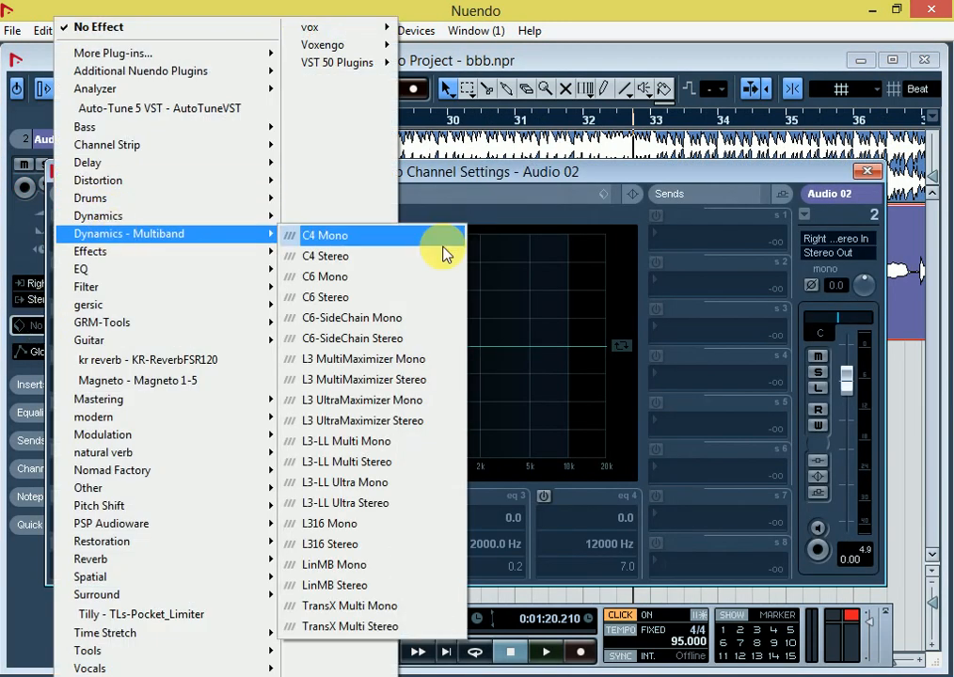
pyautogui.click(357, 239)
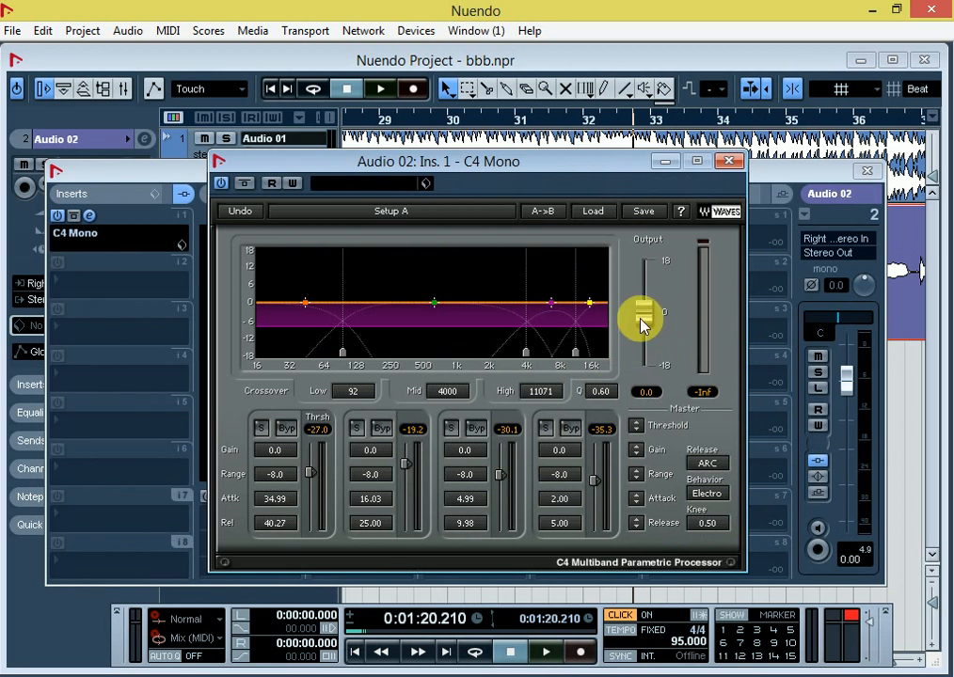
pyautogui.moveTo(640, 325); pyautogui.dragTo(645, 274)
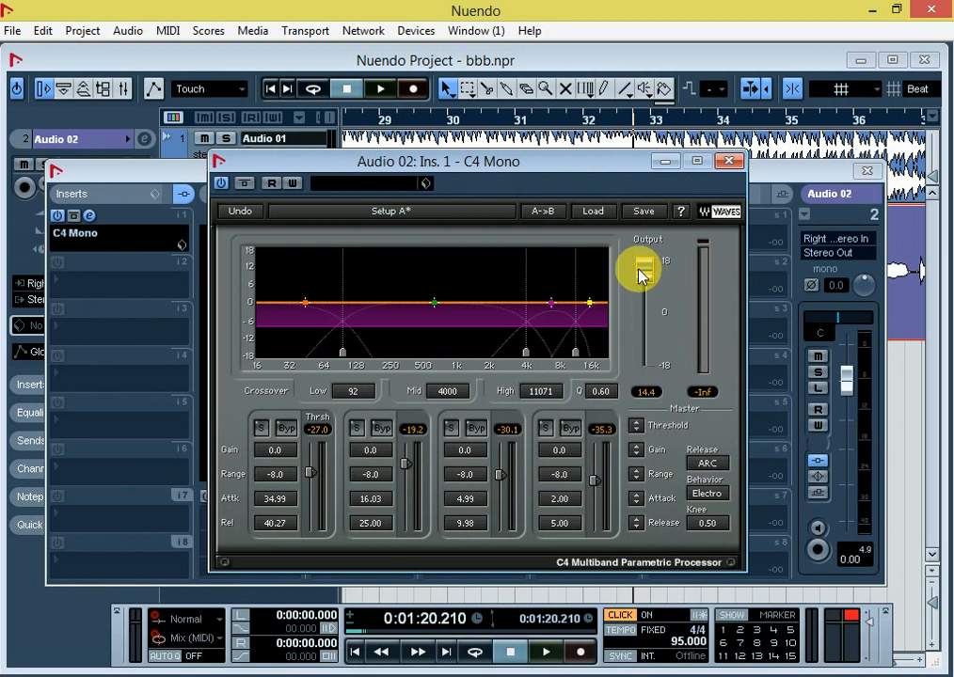
pyautogui.click(729, 162)
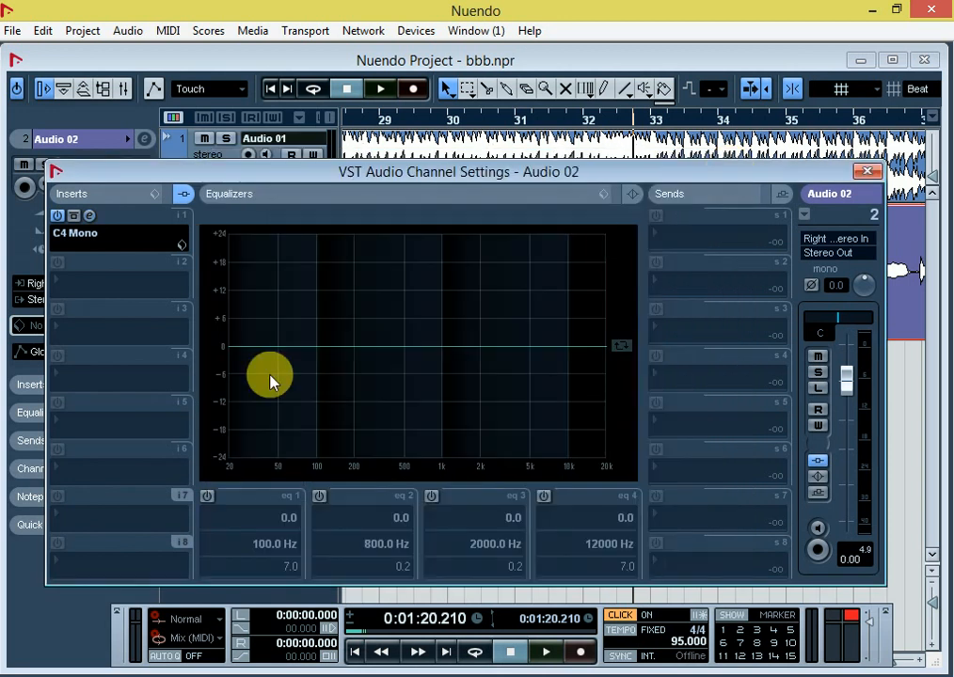
# Step: Add Auto-Tune 5 in the second insert slot of Audio 02 with key F, Minor scale and retune speed 0
pyautogui.click(88, 287)
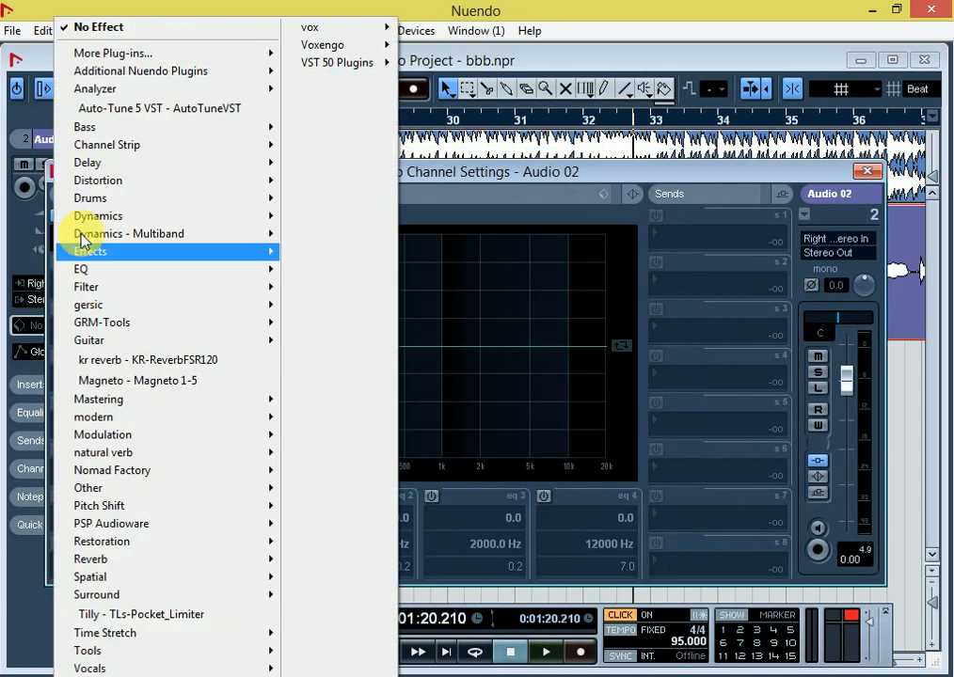
pyautogui.click(154, 105)
pyautogui.click(113, 213)
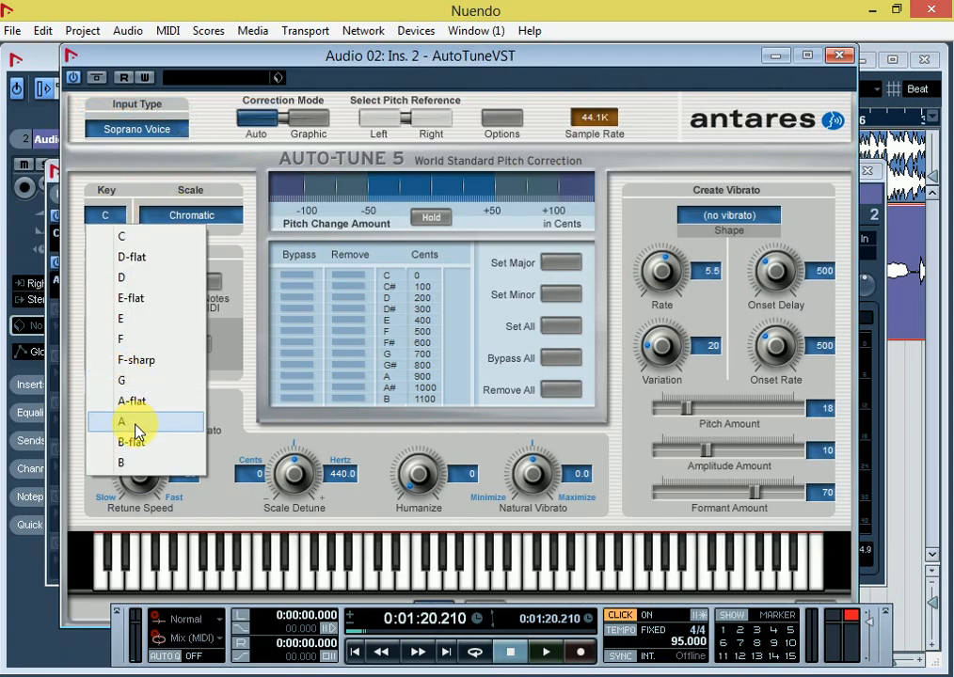
pyautogui.click(133, 348)
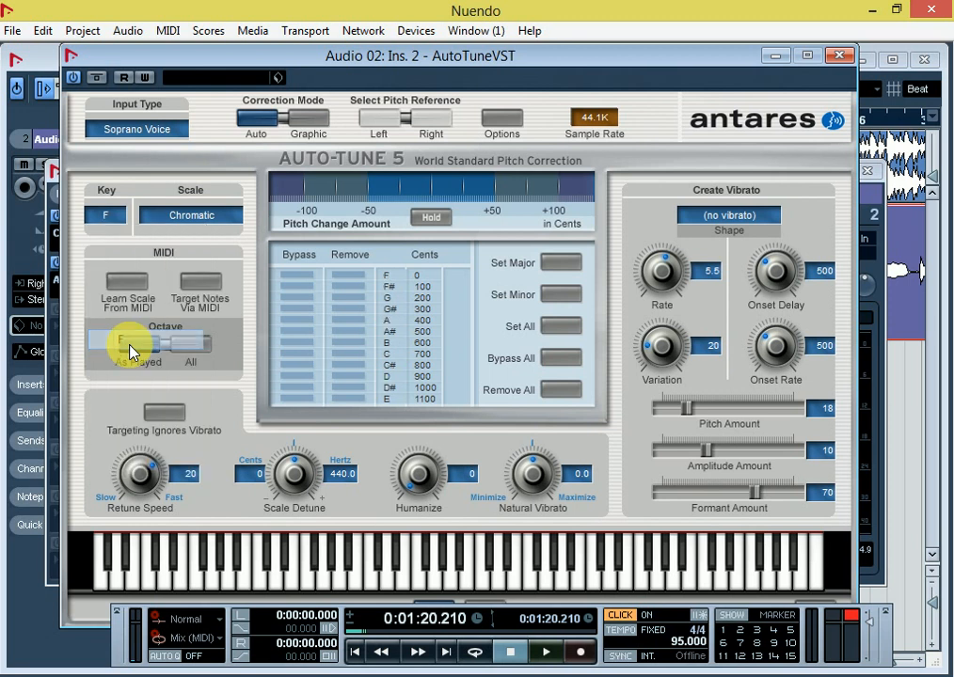
pyautogui.click(138, 472)
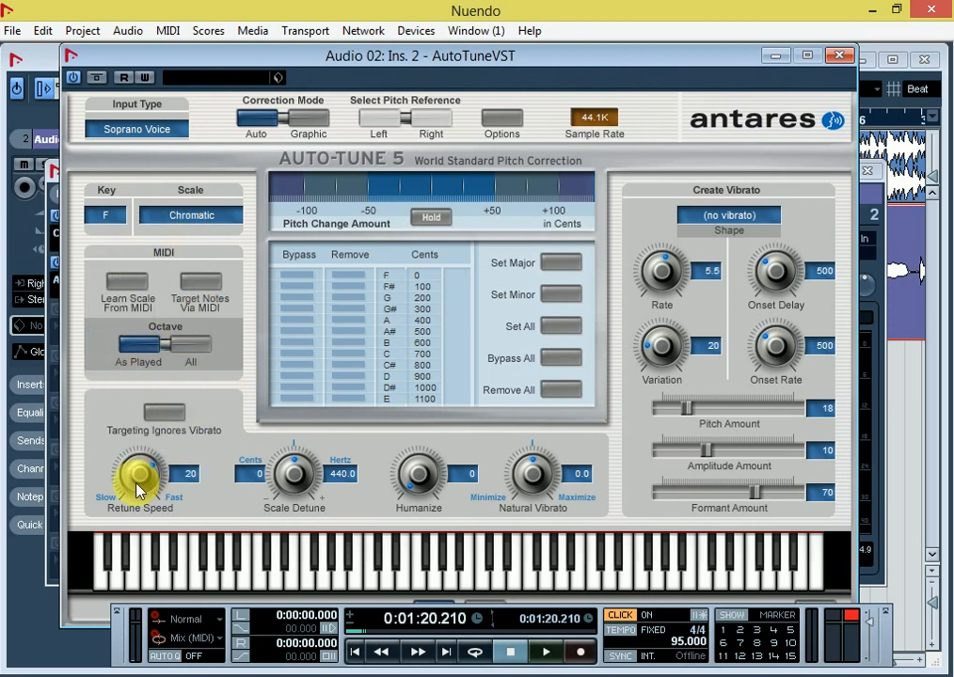
pyautogui.click(199, 215)
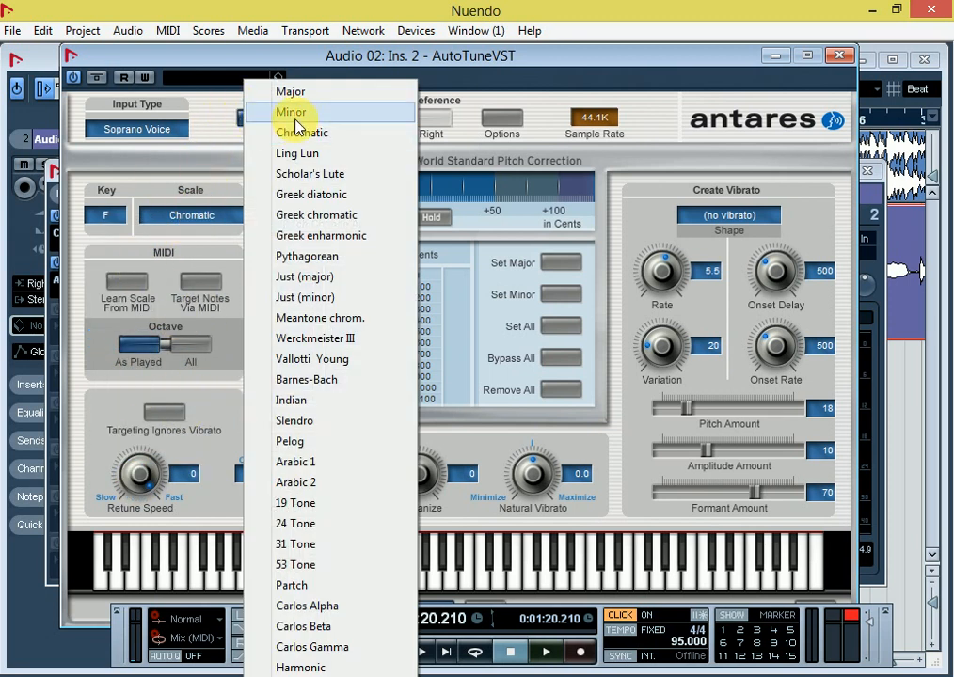
pyautogui.click(261, 113)
# Step: Set Auto-Tune's vibrato pitch and amplitude amounts to 0 and formant amount to 100, and close the plug-in and channel settings
pyautogui.moveTo(686, 410); pyautogui.dragTo(626, 526)
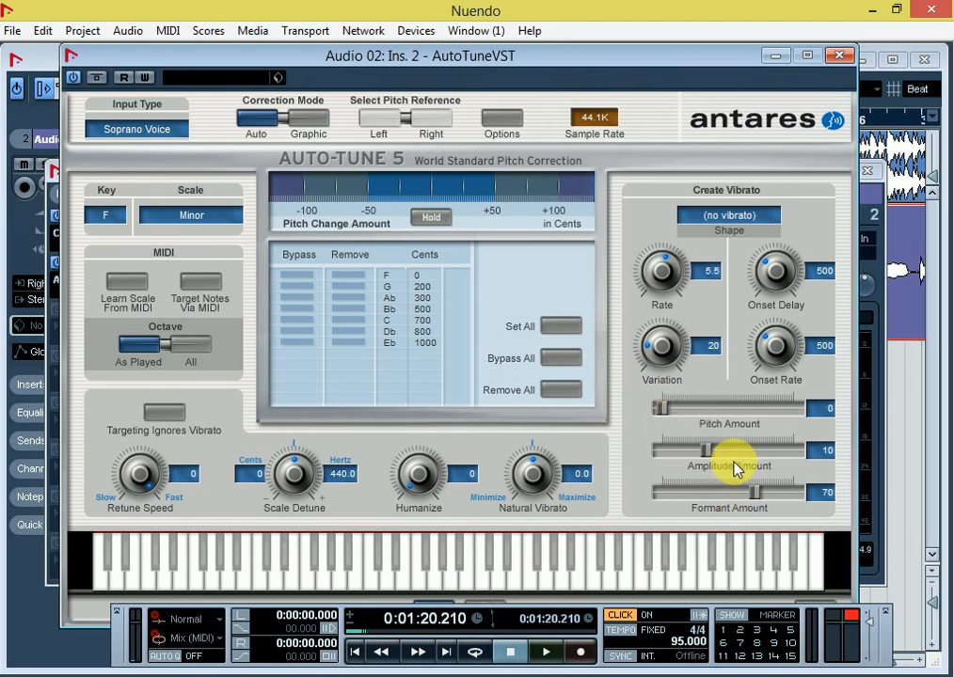
pyautogui.moveTo(708, 451); pyautogui.dragTo(555, 516)
pyautogui.moveTo(756, 492); pyautogui.dragTo(941, 490)
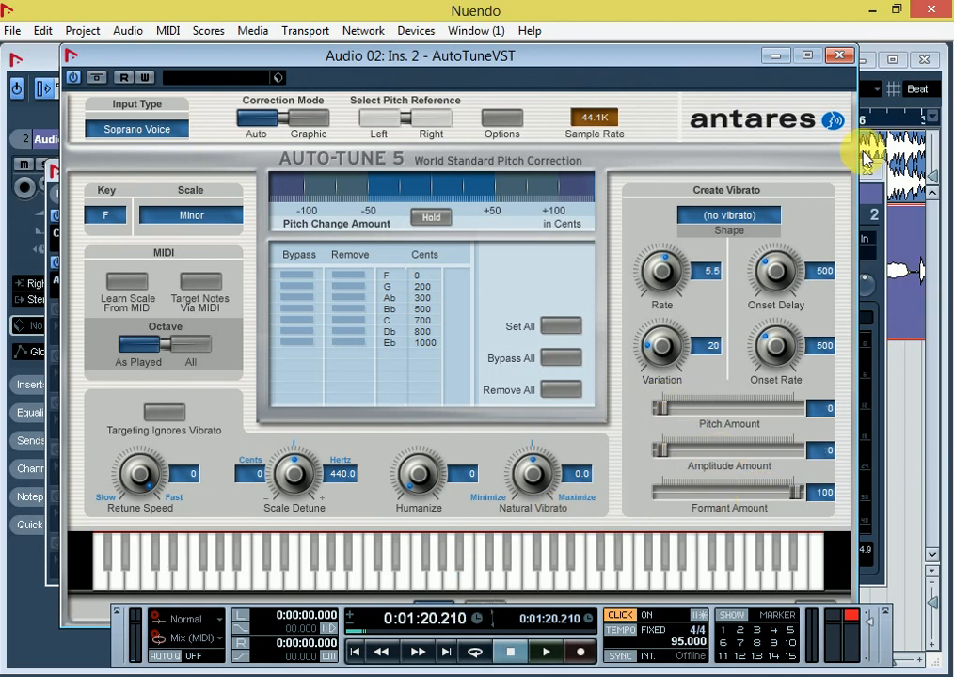
pyautogui.click(837, 56)
pyautogui.click(866, 172)
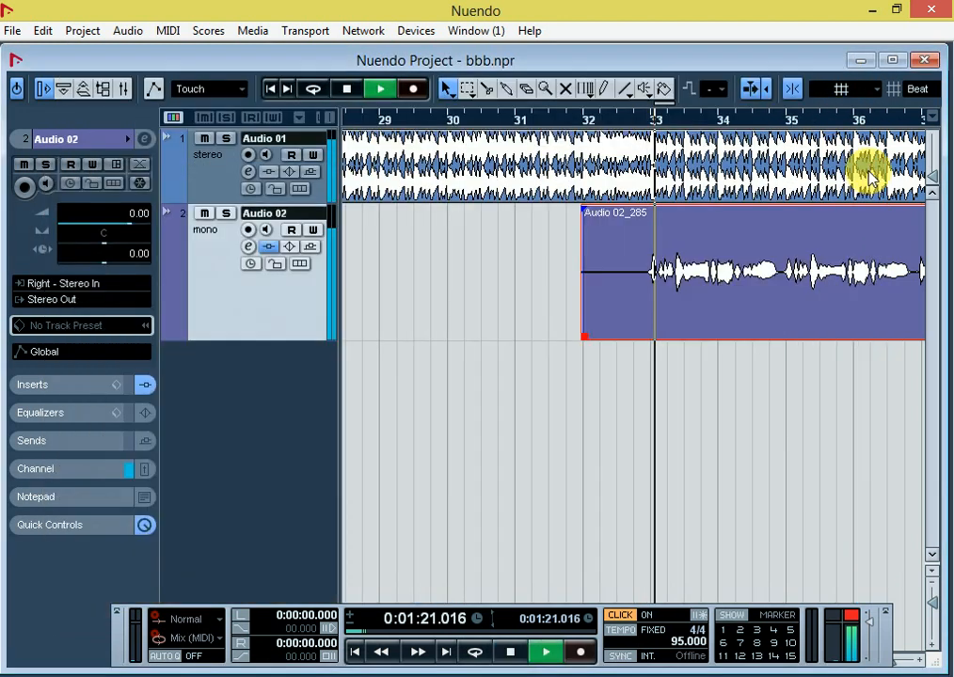
# Step: Mute the Audio 01 music track and listen to the processed vocal on its own before stopping playback
pyautogui.click(203, 141)
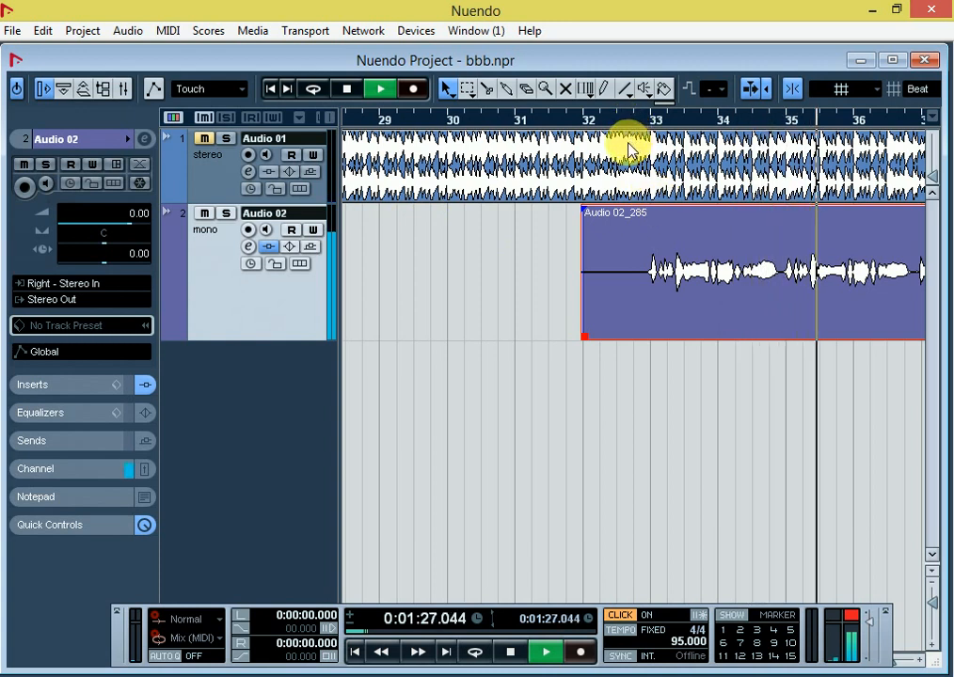
pyautogui.press('g')
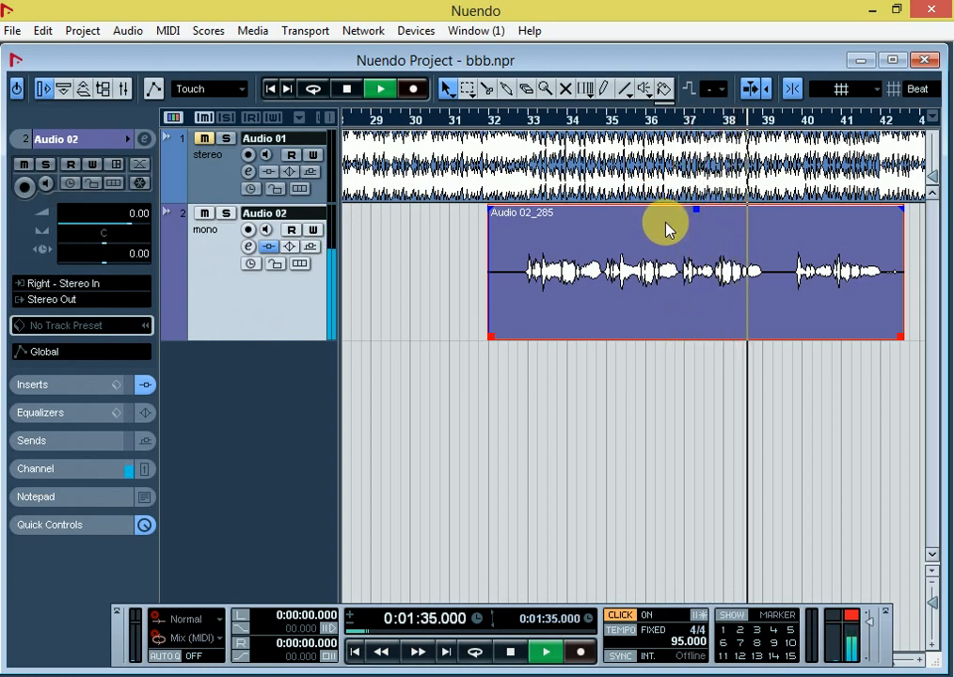
pyautogui.press('space')
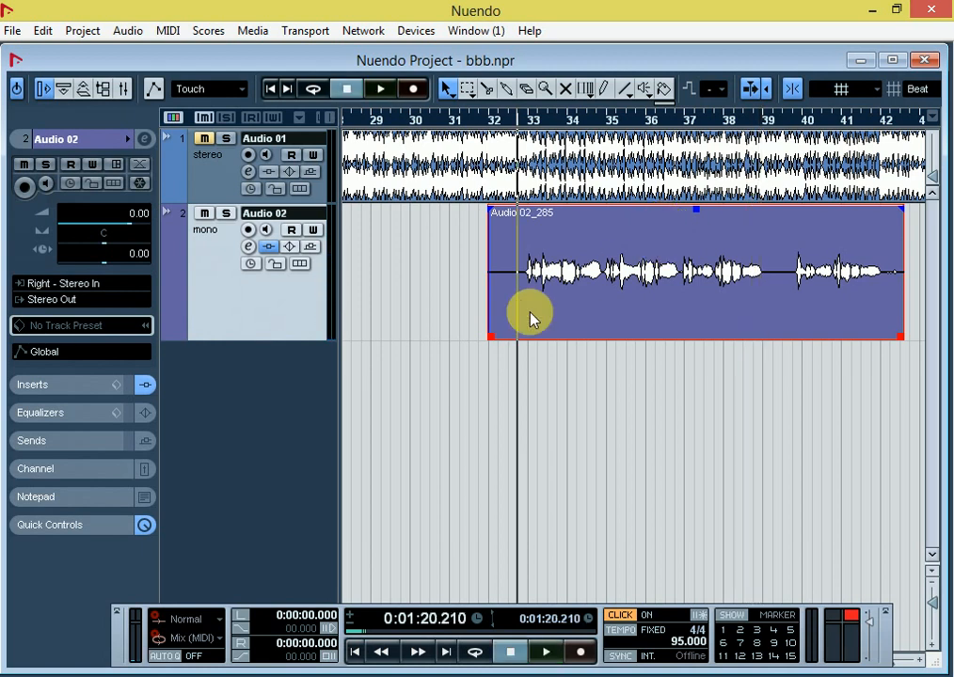
# Step: Add Compressor in the third insert slot of Audio 02, turn off automatic make-up and set the make-up gain to 9.5
pyautogui.click(248, 248)
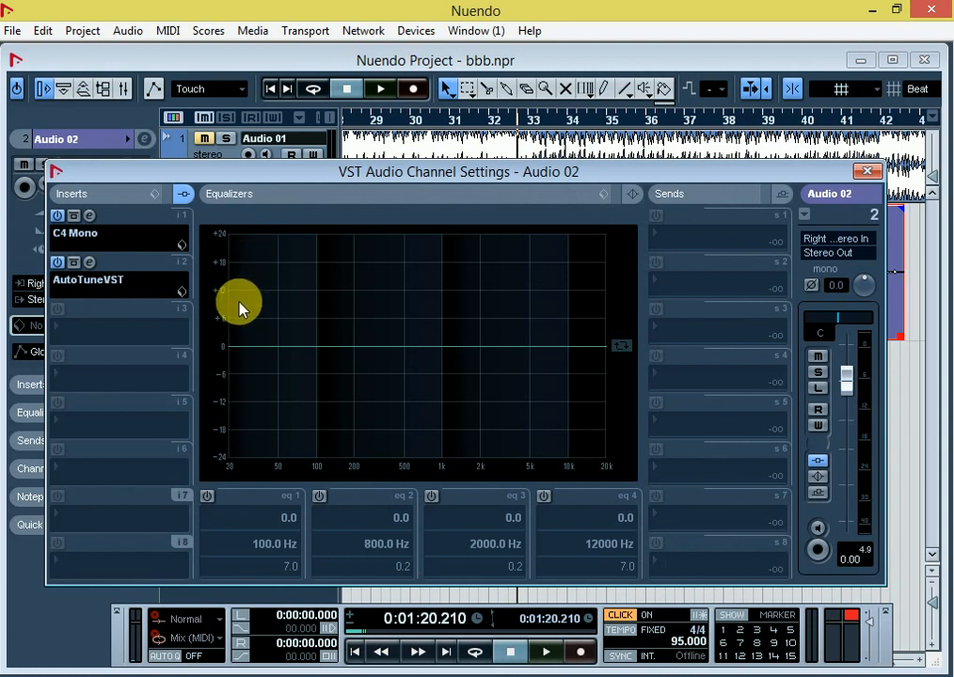
pyautogui.click(86, 332)
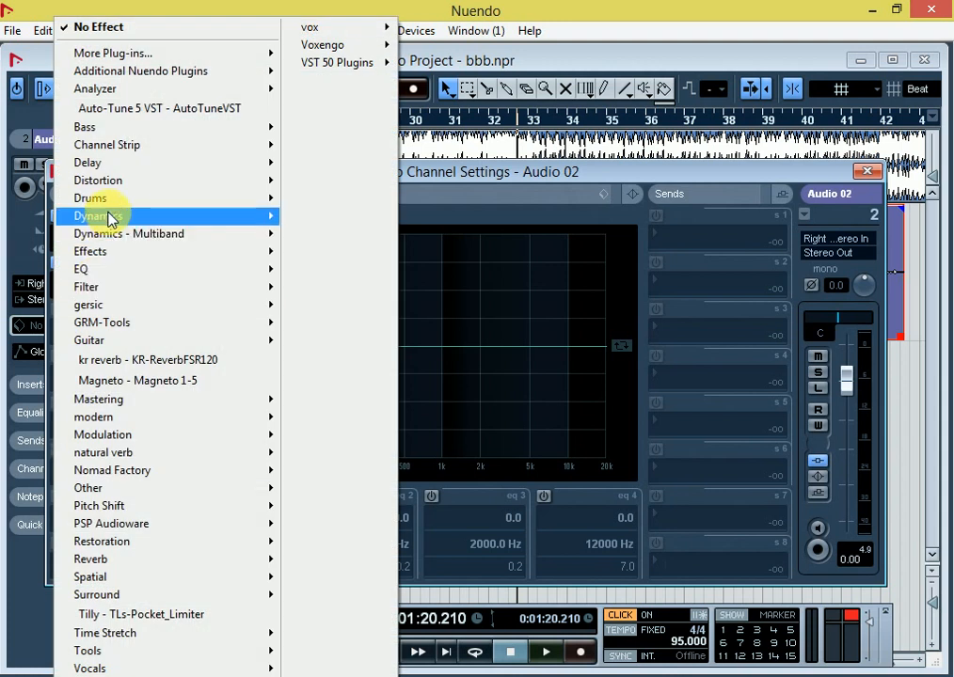
pyautogui.moveTo(111, 218)
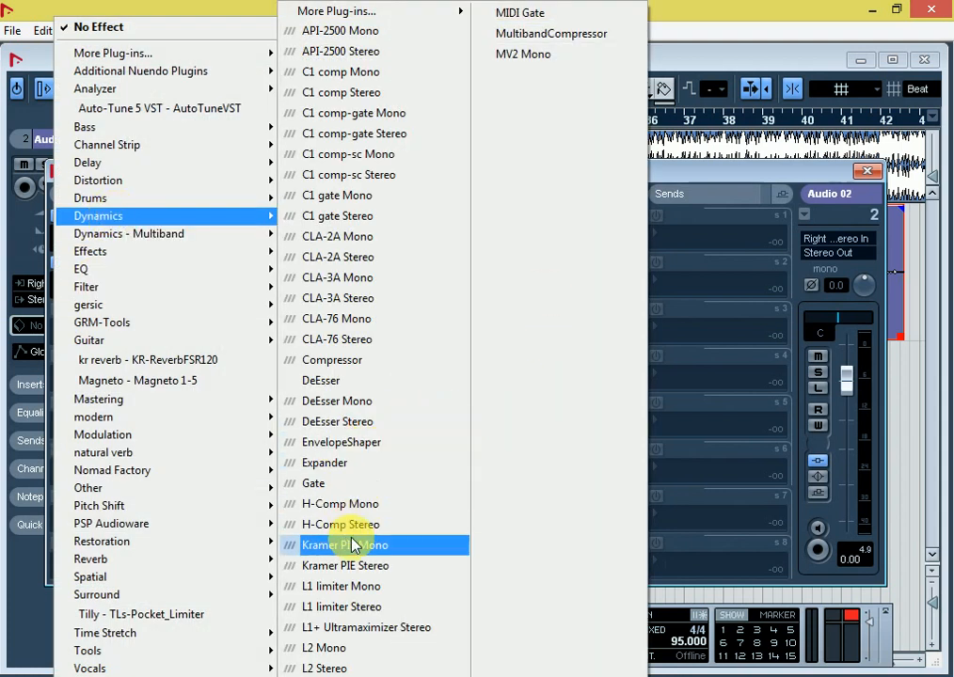
pyautogui.click(348, 367)
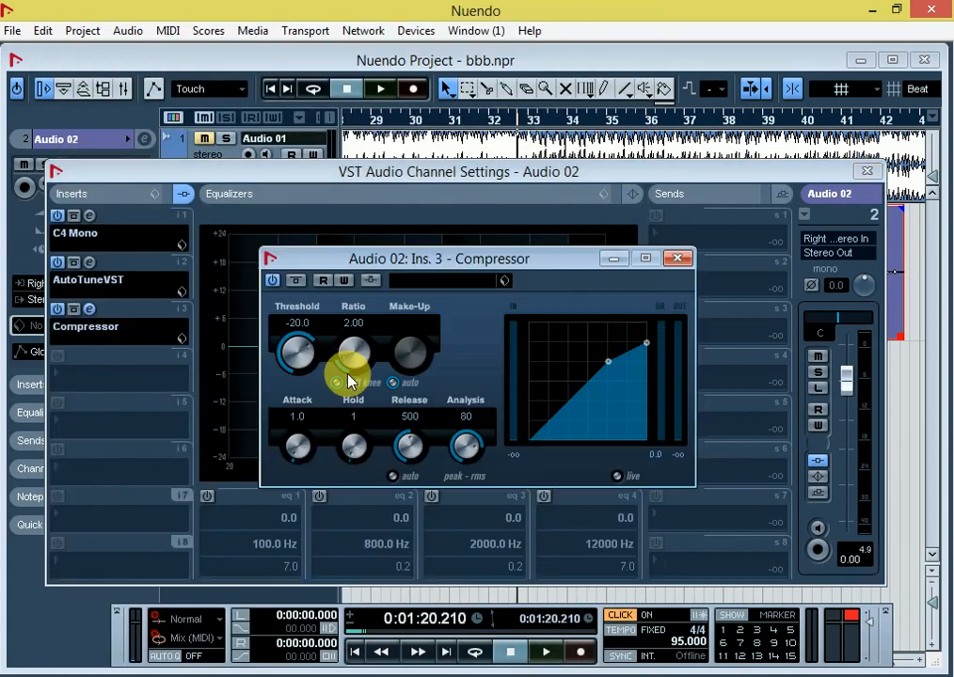
pyautogui.click(394, 385)
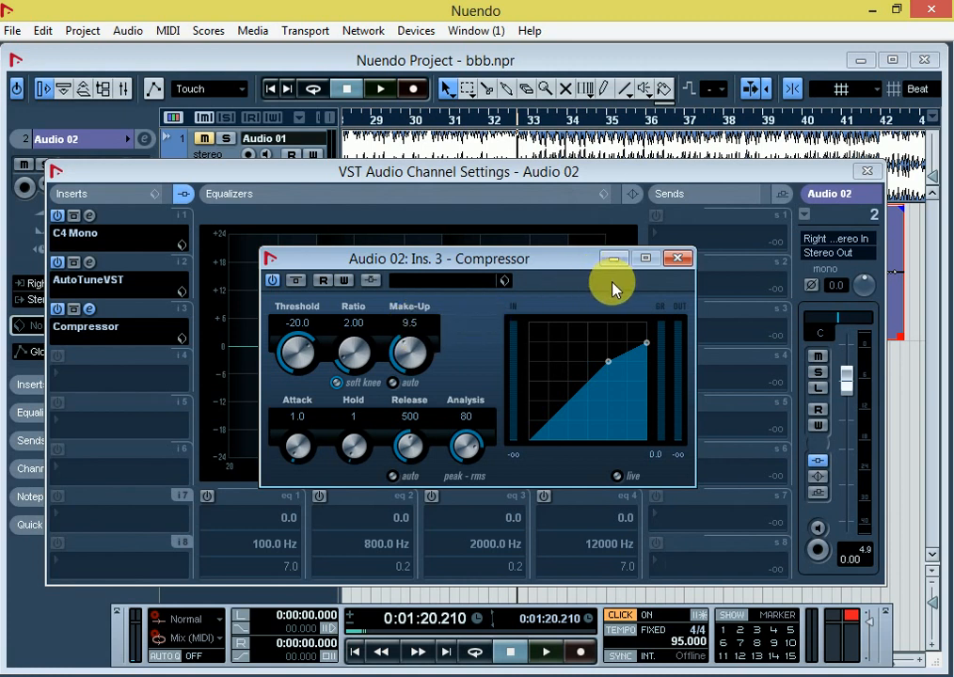
pyautogui.click(677, 258)
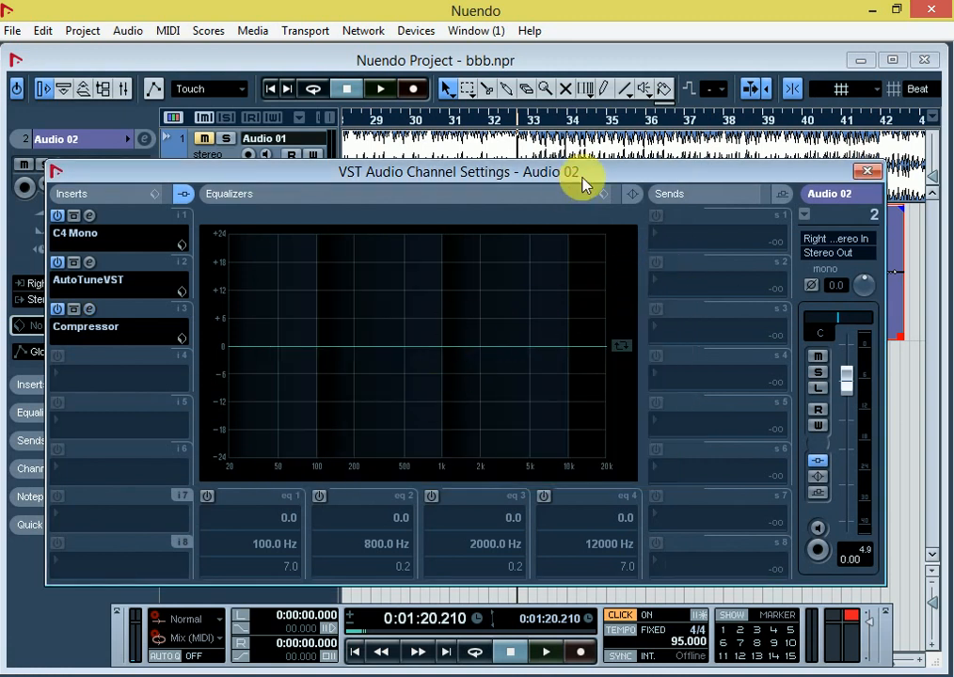
# Step: Reopen the Audio 02 compressor, close the channel settings and play the vocal with the compressor's meters in view
pyautogui.click(91, 309)
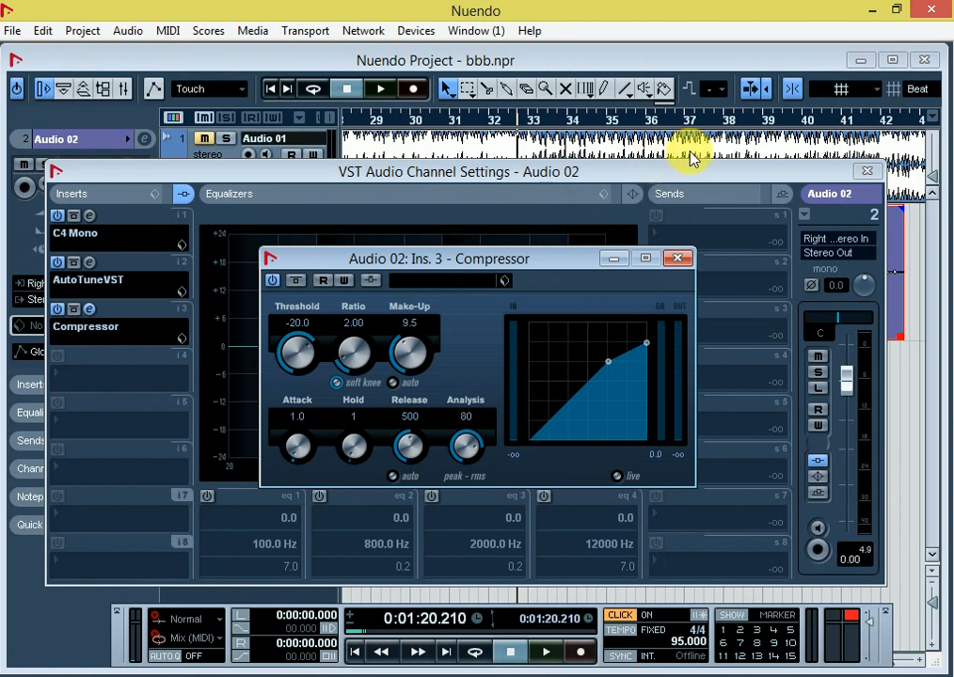
pyautogui.click(867, 170)
pyautogui.press('space')
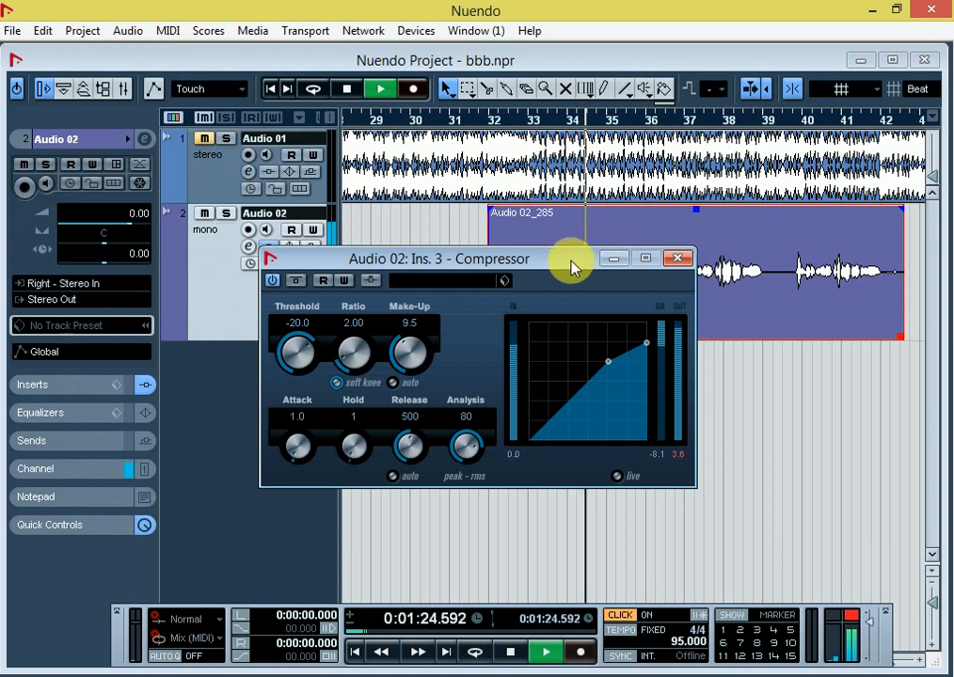
# Step: Watch the compressor's meters while the vocal plays before stopping playback and closing the plug-in
pyautogui.moveTo(571, 266); pyautogui.dragTo(537, 194)
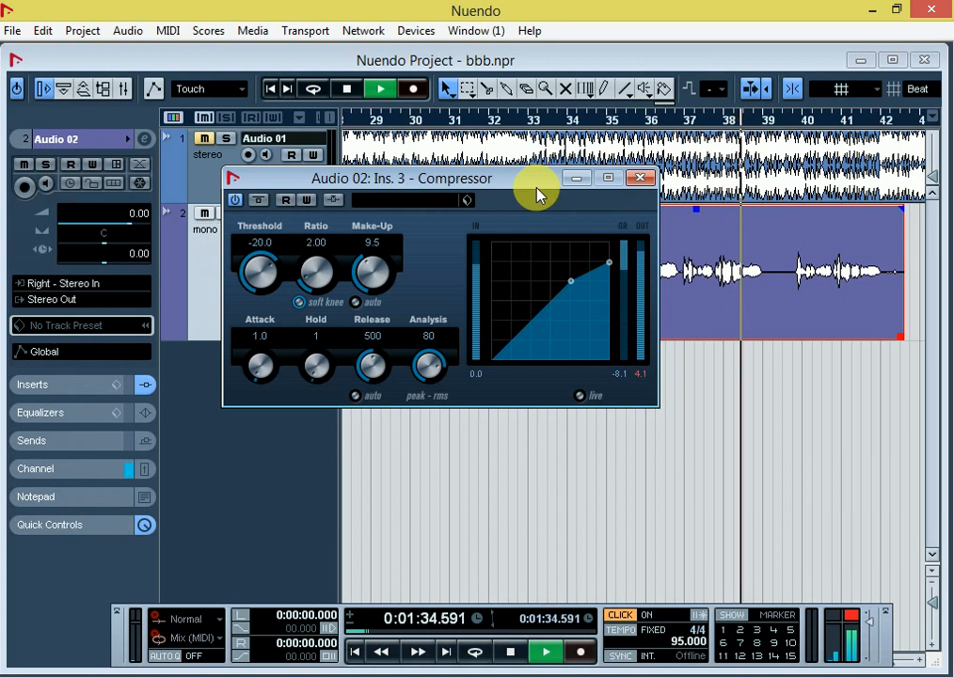
pyautogui.press('space')
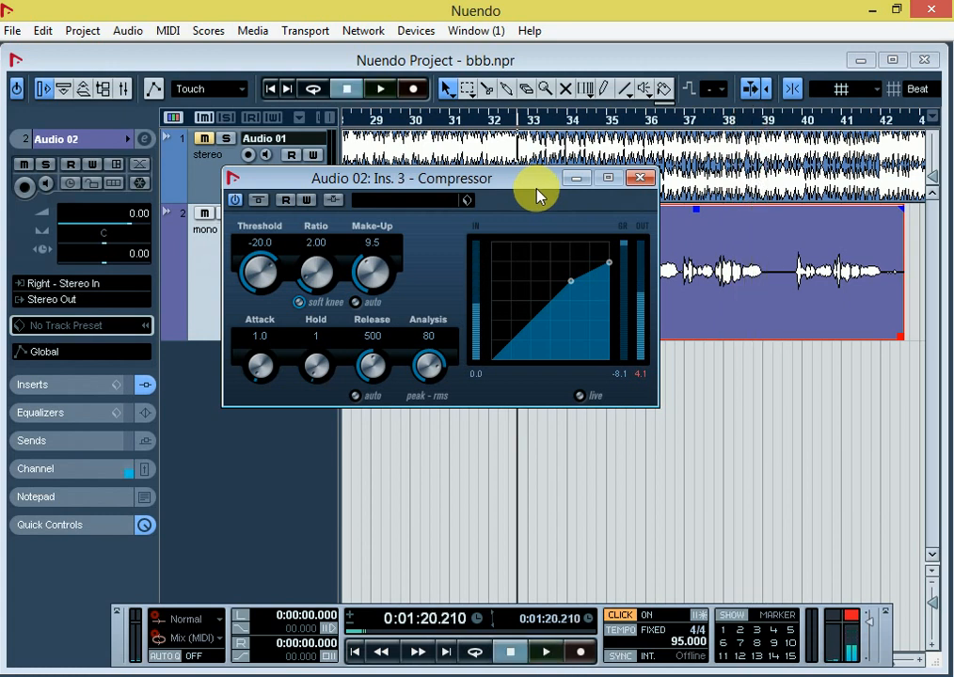
pyautogui.click(640, 183)
# Step: Open the Audio 02 channel settings and add the GEQ-30 equalizer in the fourth insert slot
pyautogui.click(252, 249)
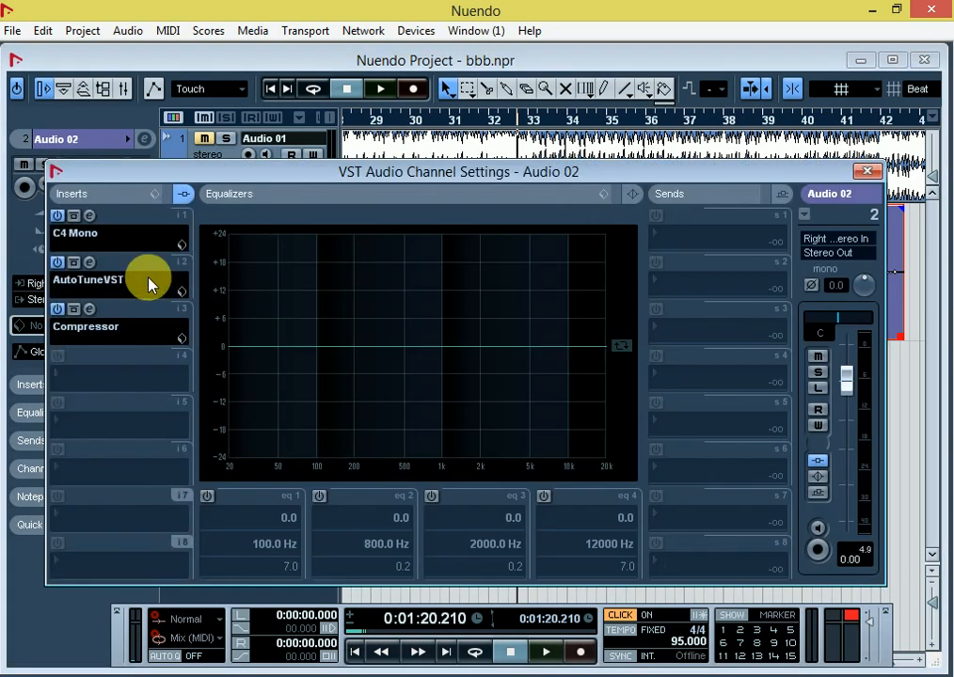
pyautogui.click(85, 384)
pyautogui.moveTo(119, 188)
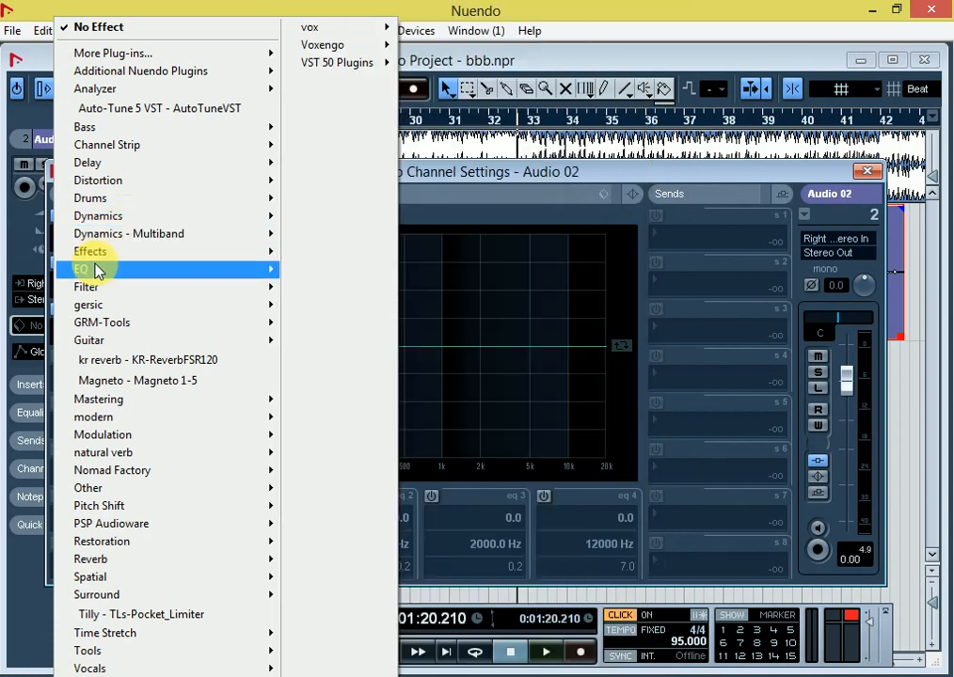
pyautogui.moveTo(97, 270)
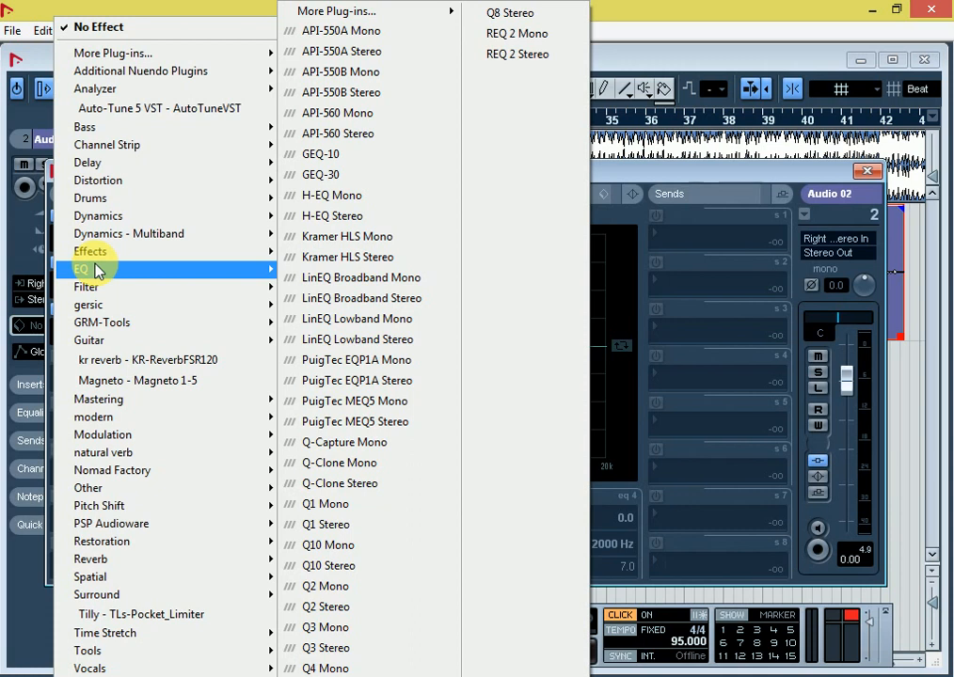
pyautogui.click(341, 183)
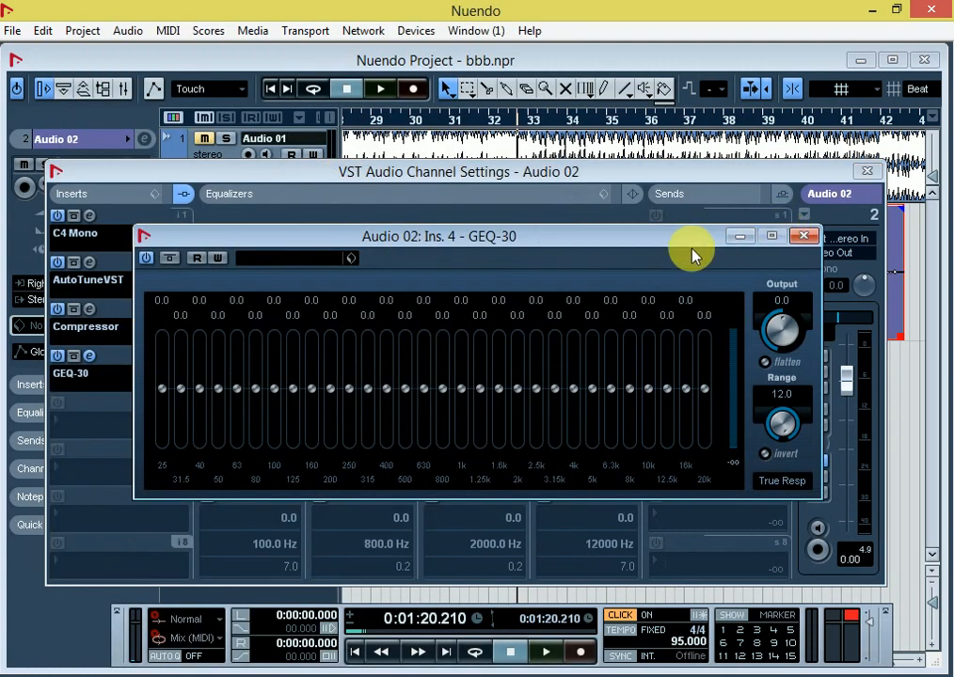
pyautogui.moveTo(673, 246); pyautogui.dragTo(625, 153)
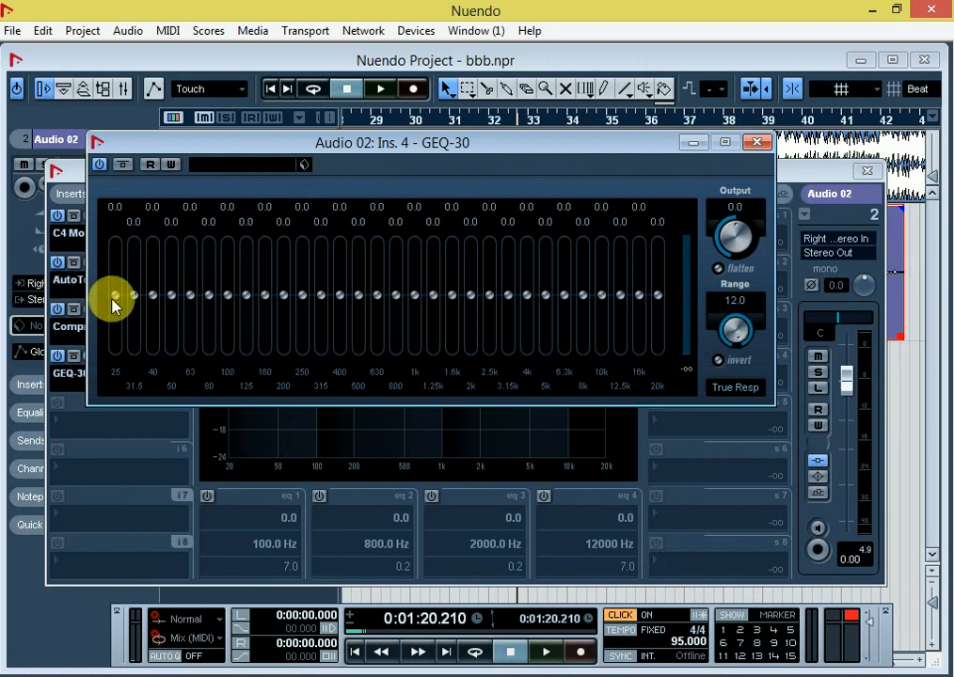
# Step: Cut the 25, 31.5 and 40 Hz bands of GEQ-30 to -12.0
pyautogui.moveTo(120, 301); pyautogui.dragTo(86, 523)
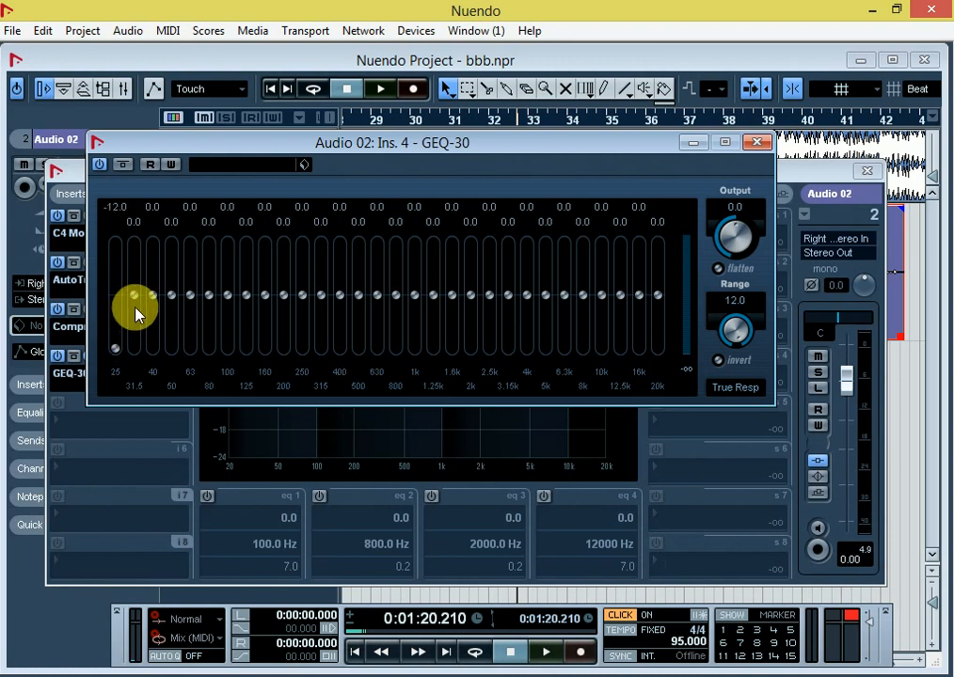
pyautogui.moveTo(137, 315); pyautogui.dragTo(149, 404)
pyautogui.moveTo(157, 301); pyautogui.dragTo(64, 400)
# Step: Boost the GEQ-30 to 6.7, 4.0 and 5.9 at 315–500 Hz, 6.3, 2.9 and 5.3 at 4–6.3 kHz, and 5.5, 2.3 and 3.6 at 12.5–20 kHz
pyautogui.moveTo(321, 297); pyautogui.dragTo(331, 273)
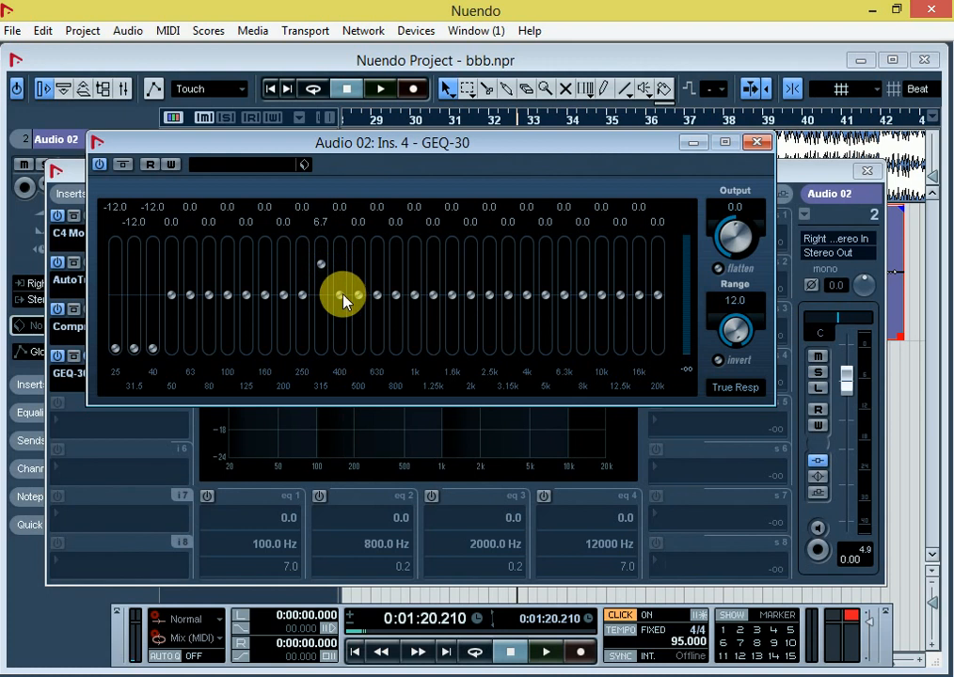
pyautogui.moveTo(345, 301); pyautogui.dragTo(362, 271)
pyautogui.moveTo(528, 301); pyautogui.dragTo(562, 277)
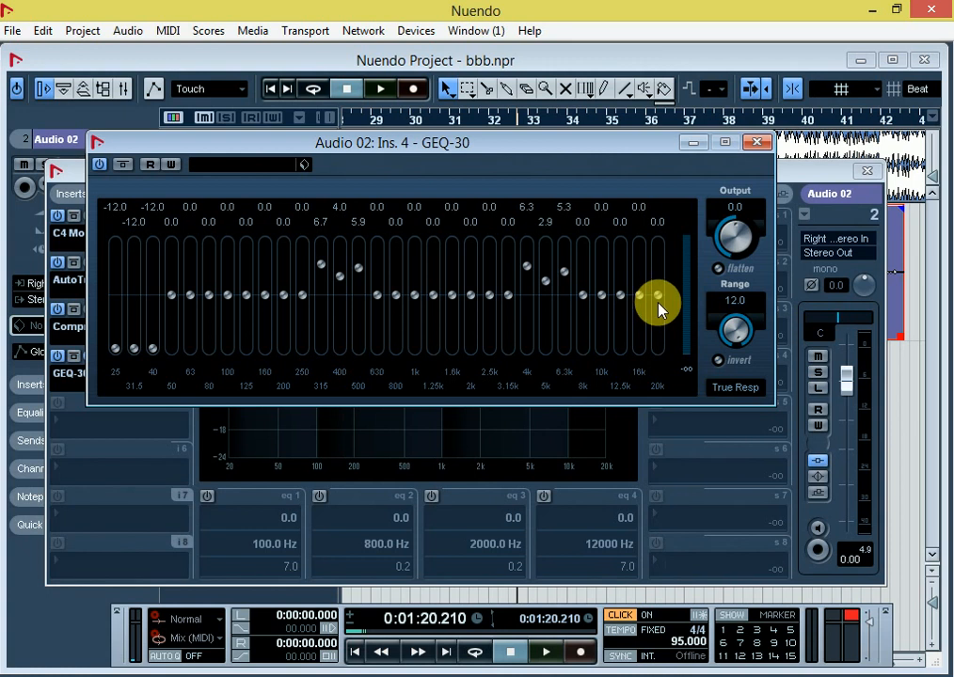
pyautogui.moveTo(659, 297); pyautogui.dragTo(639, 284)
# Step: Play the vocal through the graphic equalizer, stop playback and close GEQ-30
pyautogui.press('space')
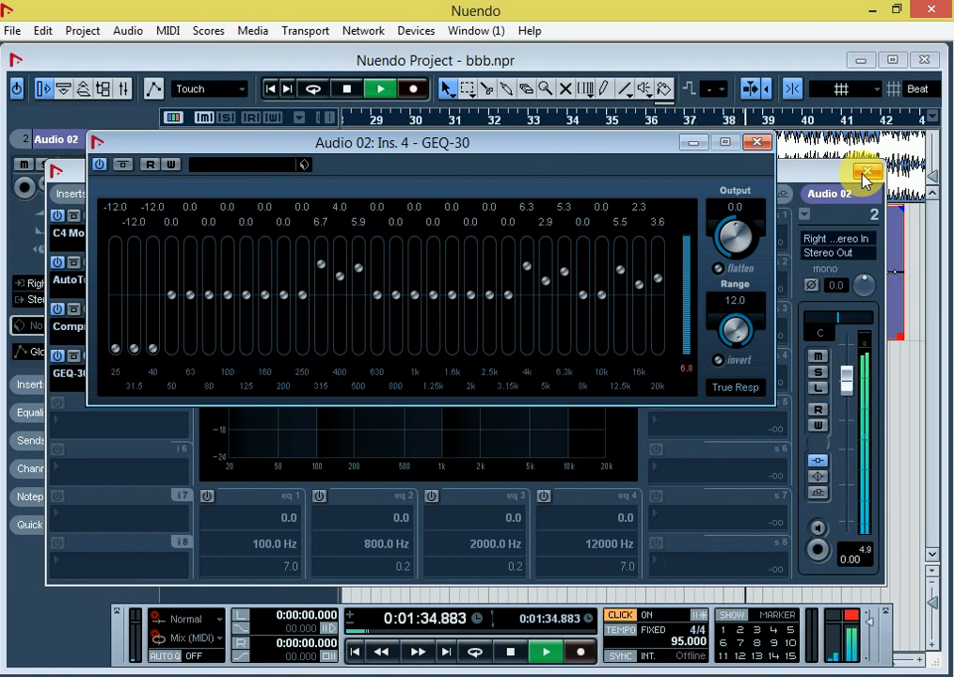
pyautogui.press('space')
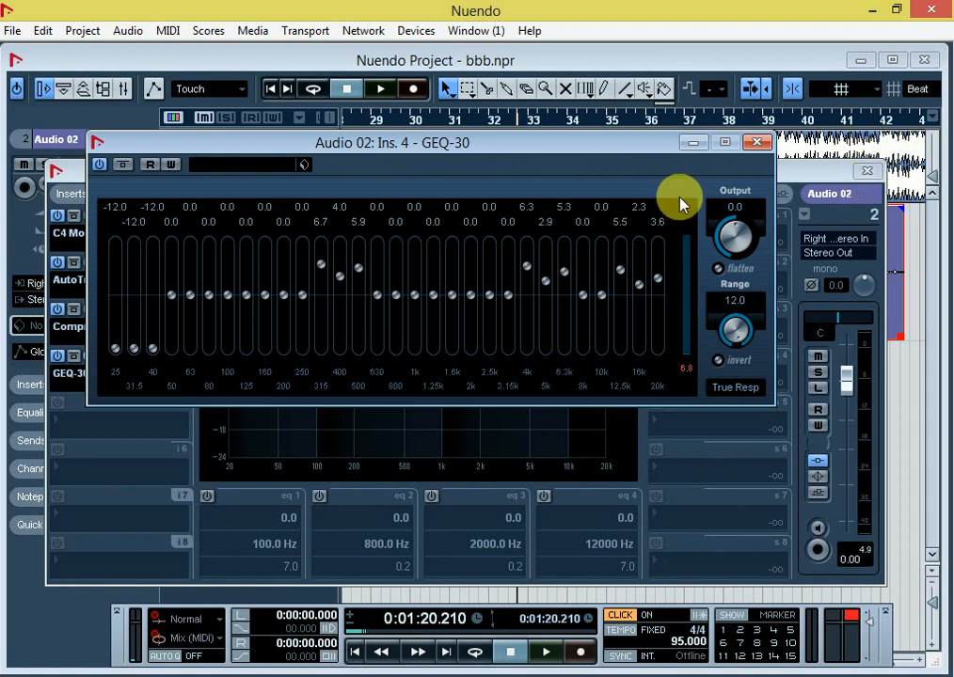
pyautogui.click(757, 142)
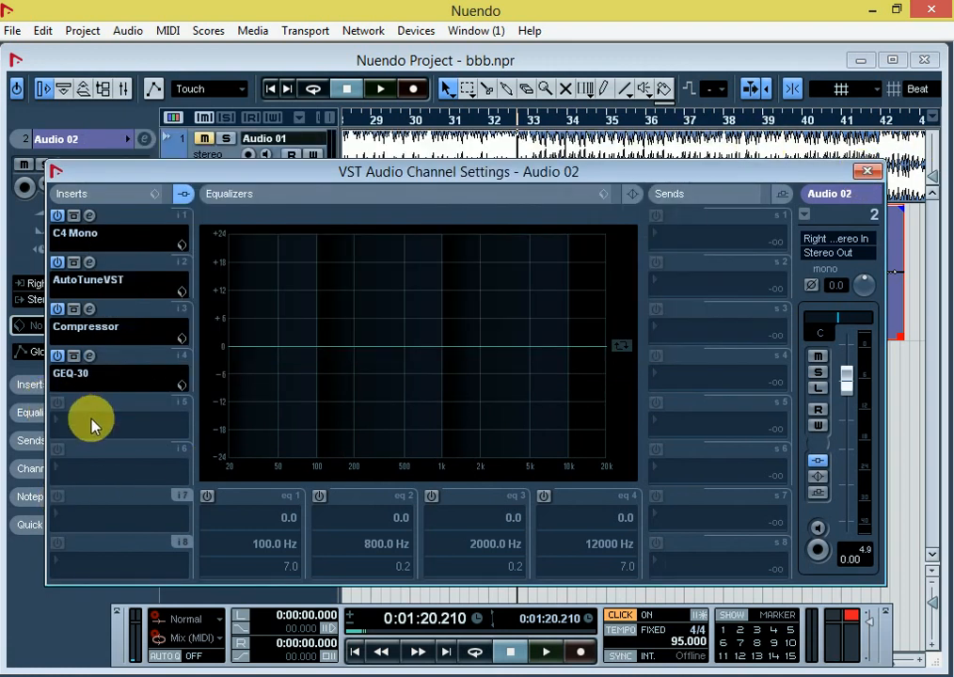
# Step: Add the REQ 4 Mono equalizer in the fifth insert slot of Audio 02
pyautogui.rightClick(91, 420)
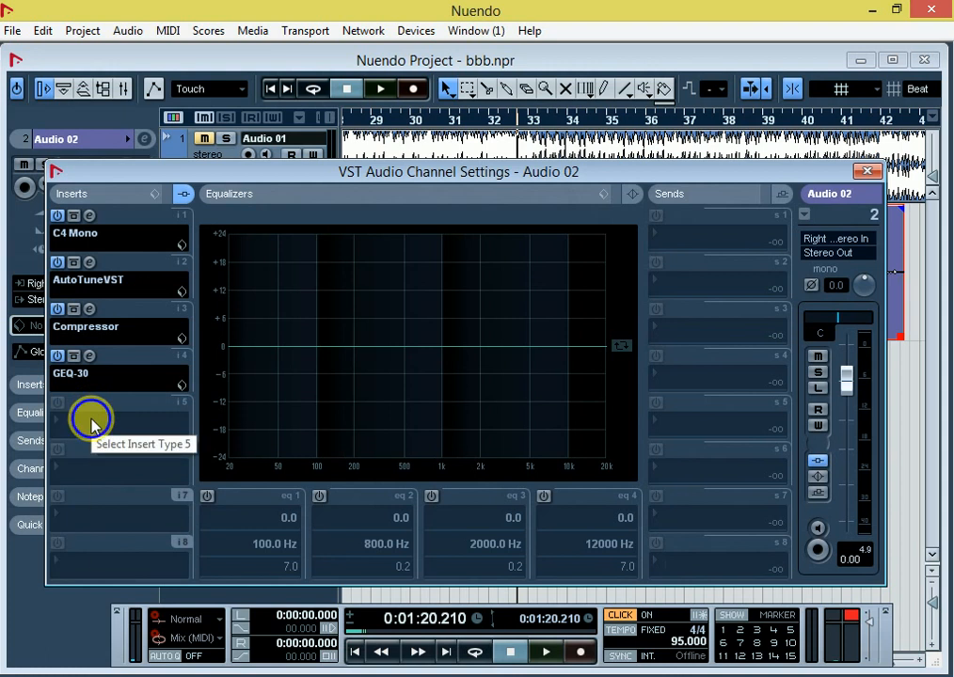
pyautogui.click(68, 430)
pyautogui.click(75, 425)
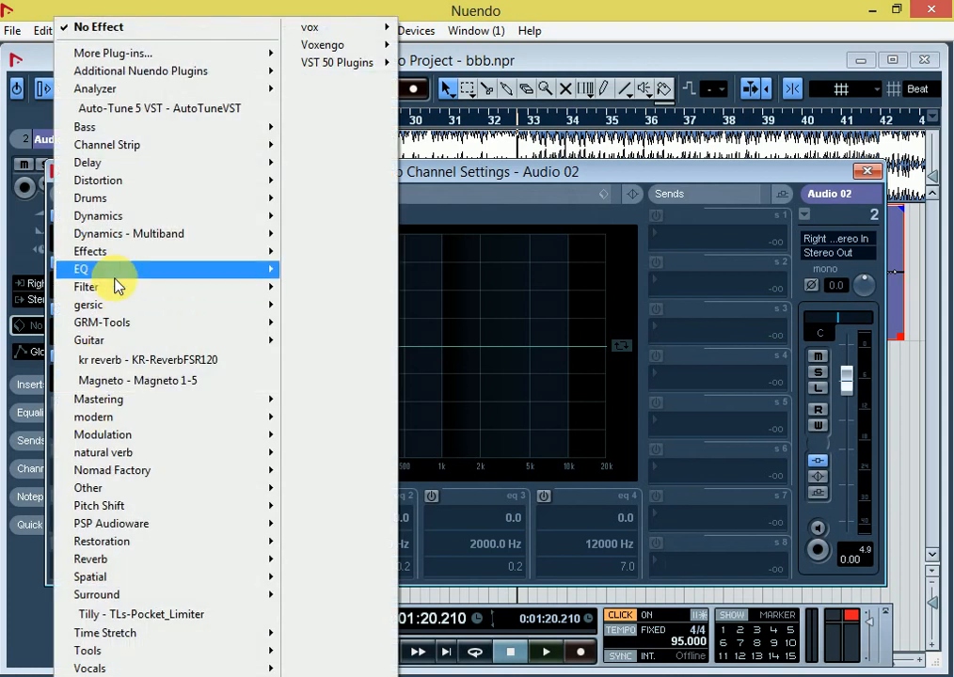
pyautogui.click(108, 270)
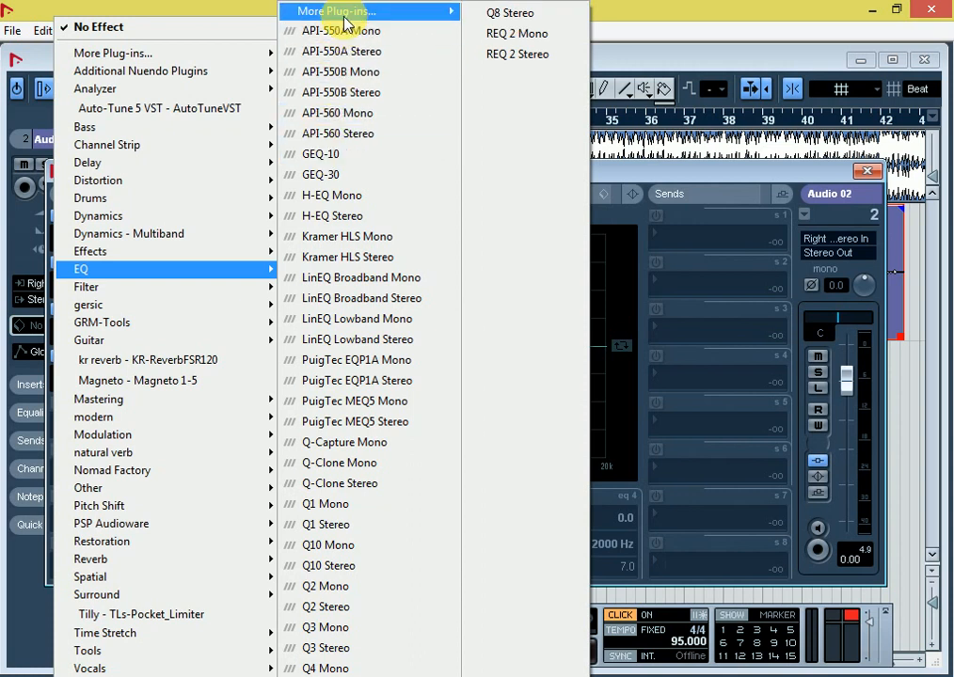
pyautogui.moveTo(346, 19)
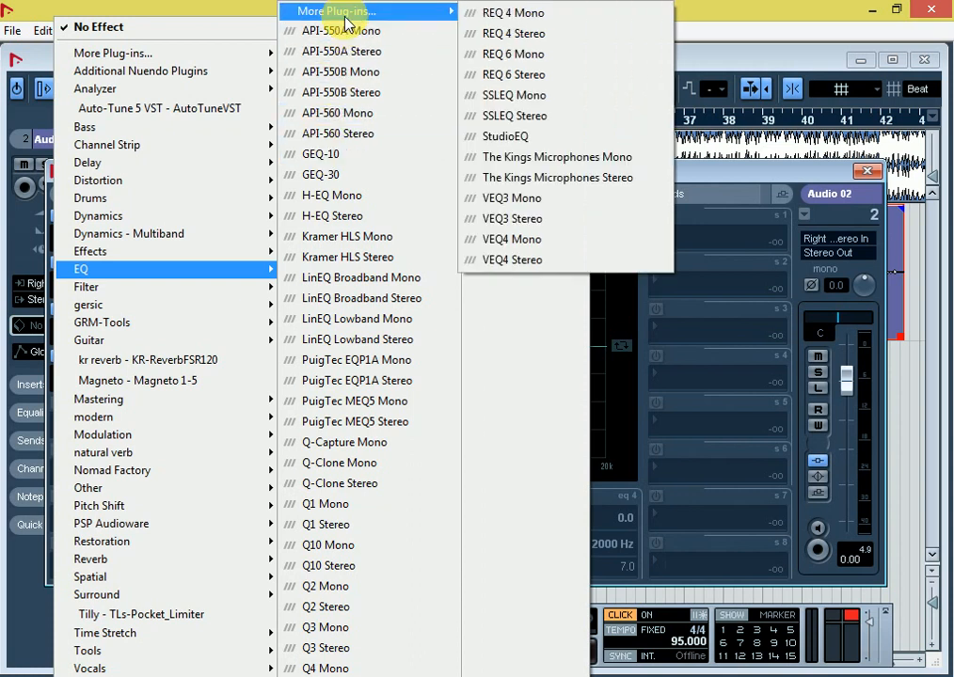
pyautogui.click(497, 13)
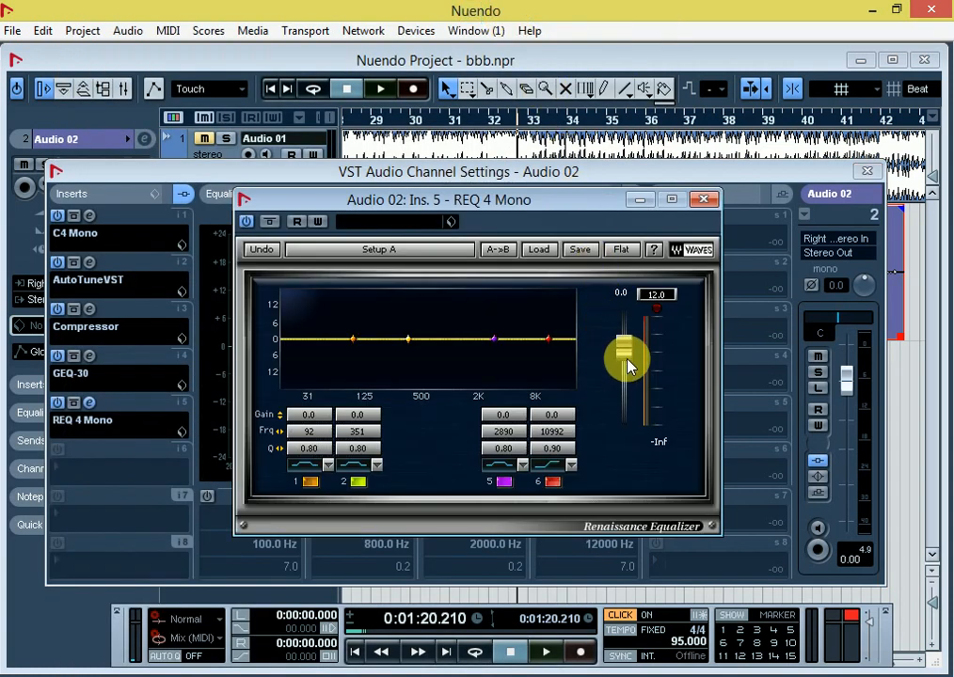
# Step: Set REQ 4's output to -2.4, band 1 to -16.6 at 255 Hz and band 6 to 5.4 at 11396 Hz
pyautogui.moveTo(629, 363)
pyautogui.mouseDown()
pyautogui.moveTo(624, 313)
pyautogui.moveTo(624, 355)
pyautogui.mouseUp()
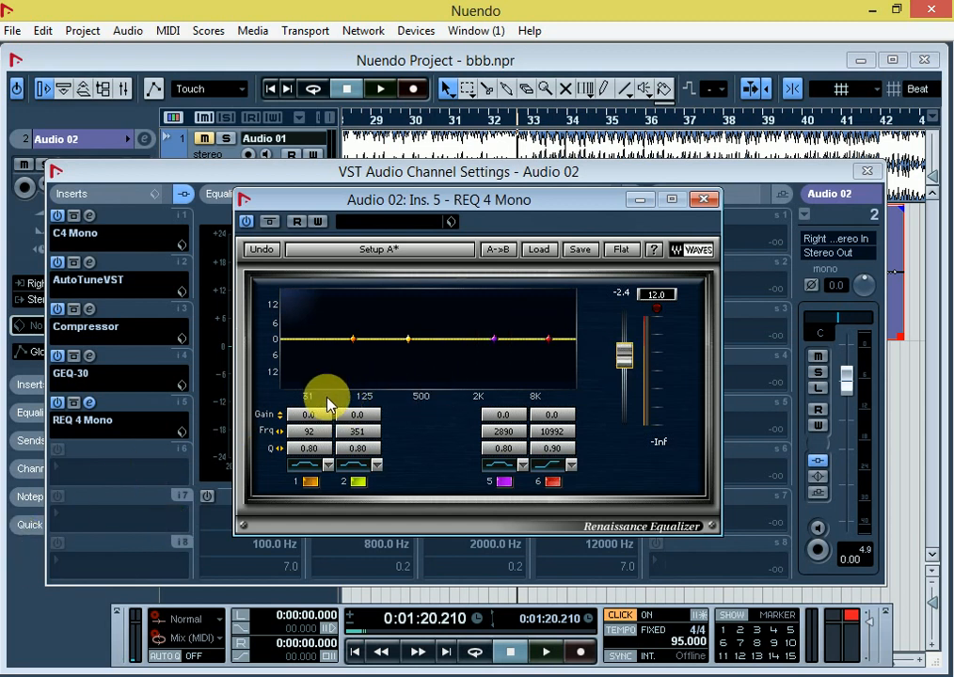
pyautogui.moveTo(353, 340); pyautogui.dragTo(394, 384)
pyautogui.moveTo(549, 339); pyautogui.dragTo(551, 324)
# Step: During playback, set REQ 4's band 6 to 2.8 at 9110 Hz, band 1 to -15.2 at 108 Hz and output to -2.1, and close it
pyautogui.press('space')
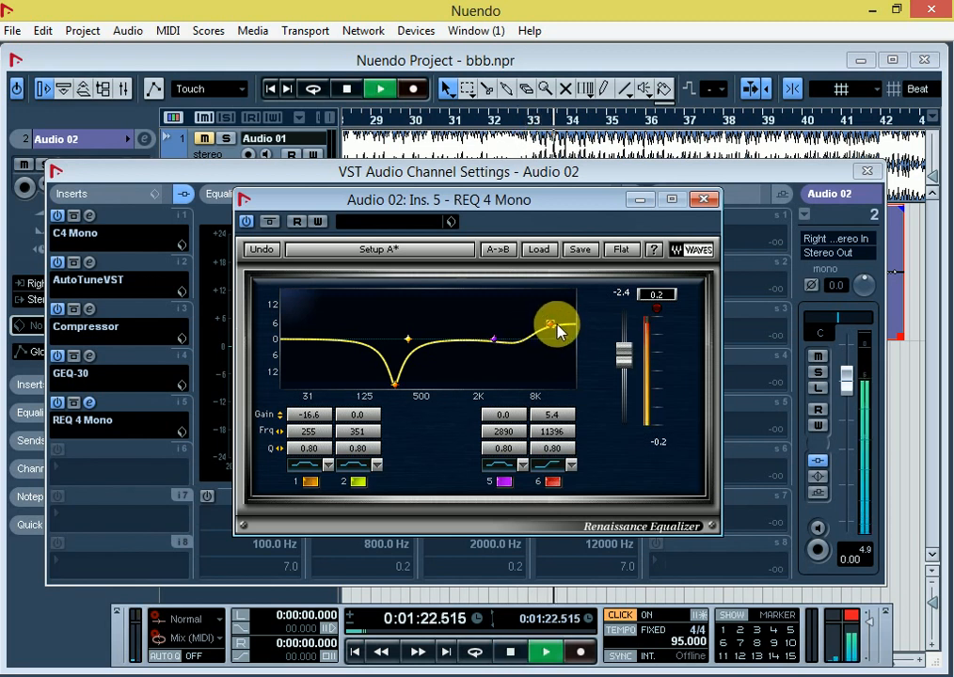
pyautogui.moveTo(623, 356); pyautogui.dragTo(624, 342)
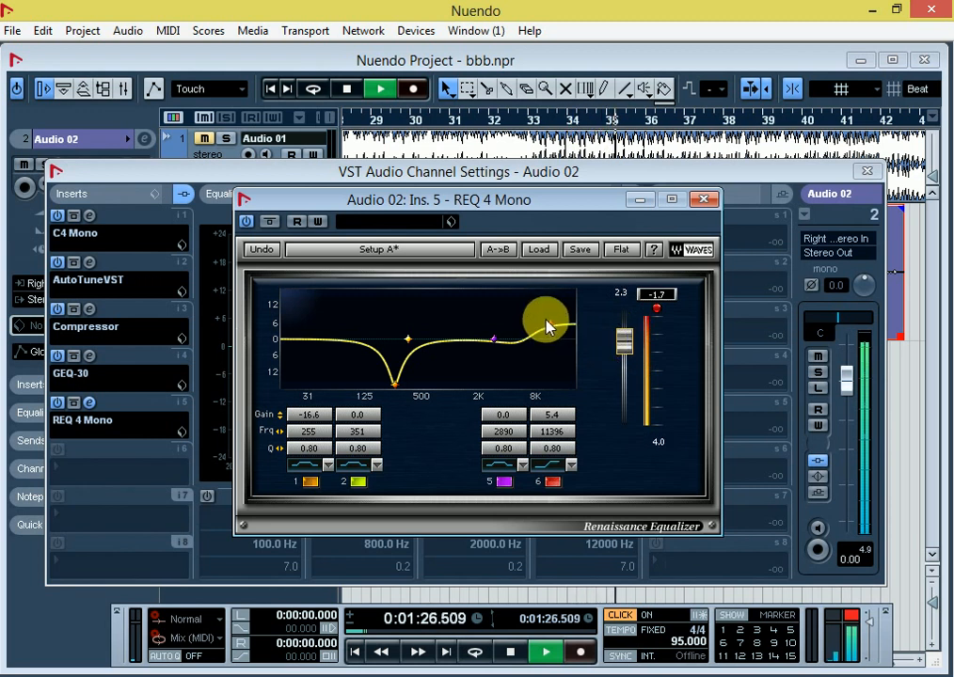
pyautogui.moveTo(548, 328)
pyautogui.mouseDown()
pyautogui.moveTo(540, 316)
pyautogui.moveTo(541, 331)
pyautogui.mouseUp()
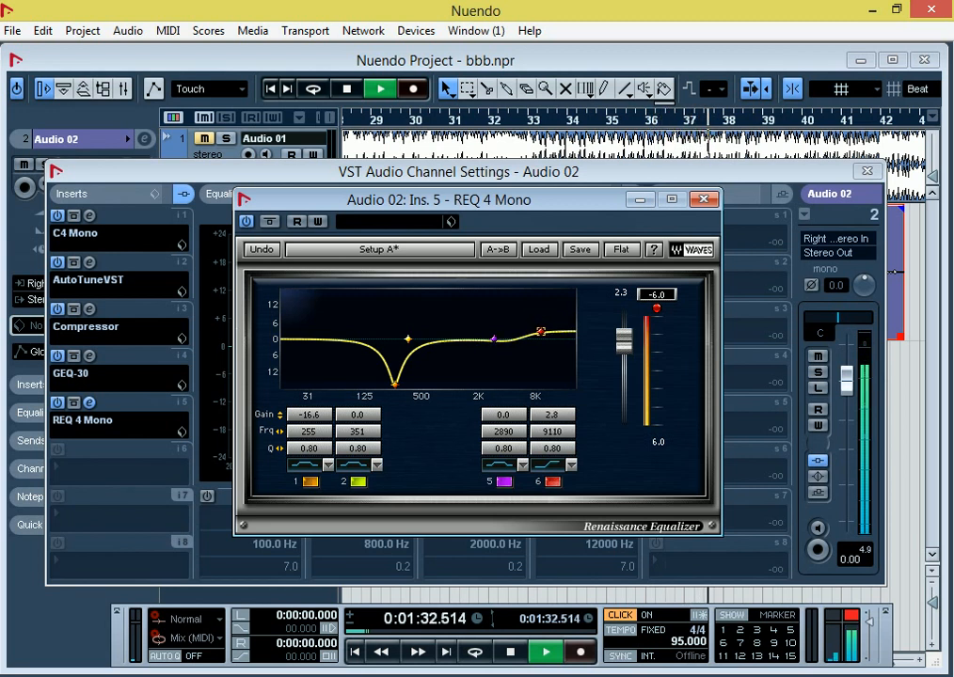
pyautogui.moveTo(395, 385); pyautogui.dragTo(360, 381)
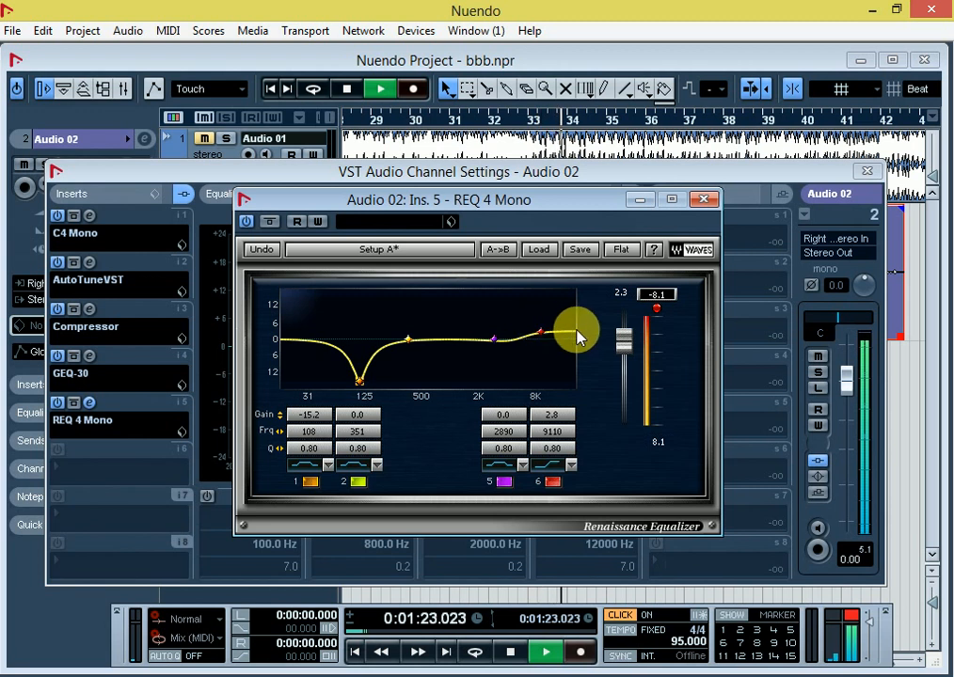
pyautogui.moveTo(623, 341); pyautogui.dragTo(623, 354)
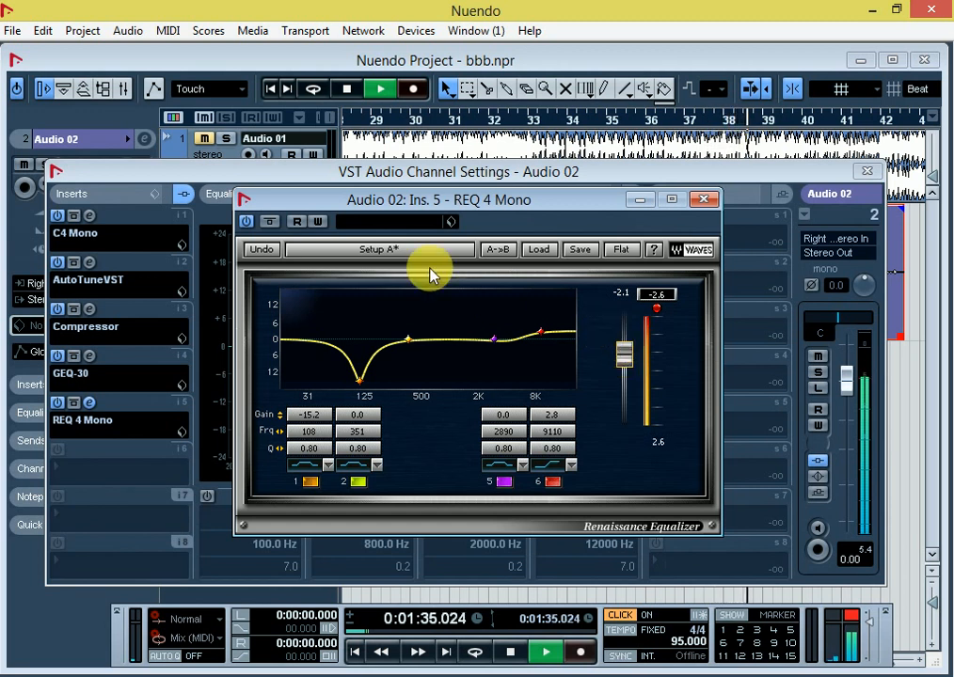
pyautogui.press('space')
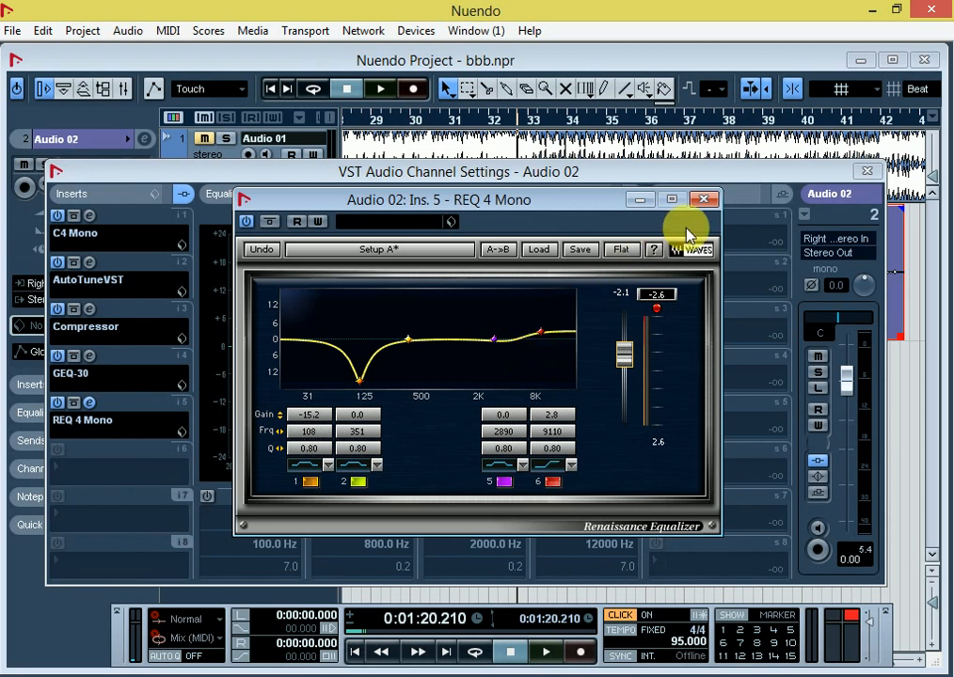
pyautogui.click(705, 200)
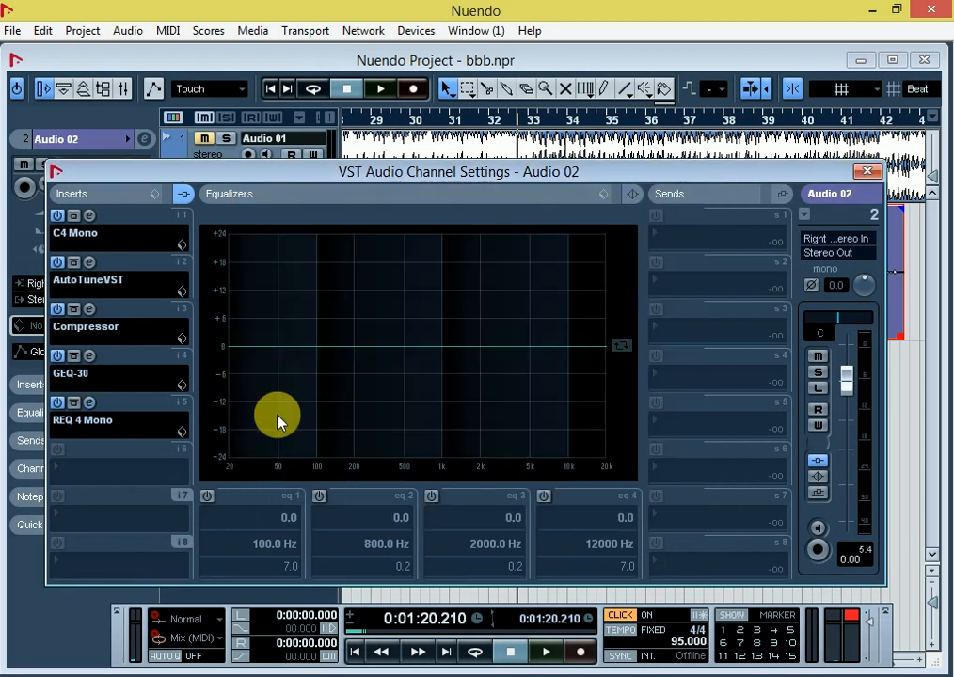
# Step: Reopen REQ 4 Mono to review its equalizer curve and close it again
pyautogui.click(70, 470)
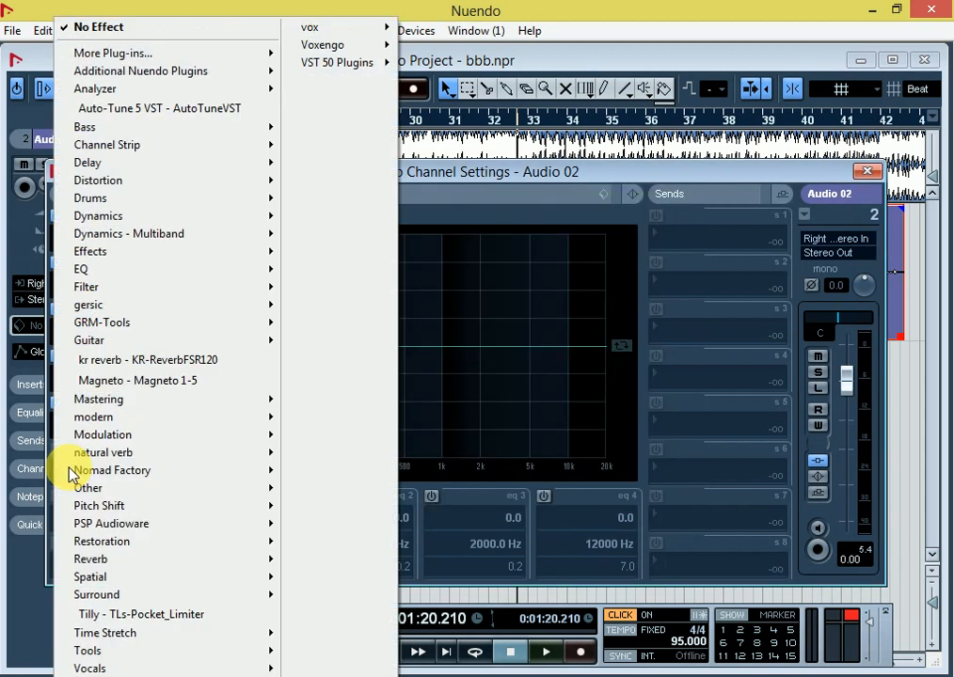
pyautogui.click(519, 176)
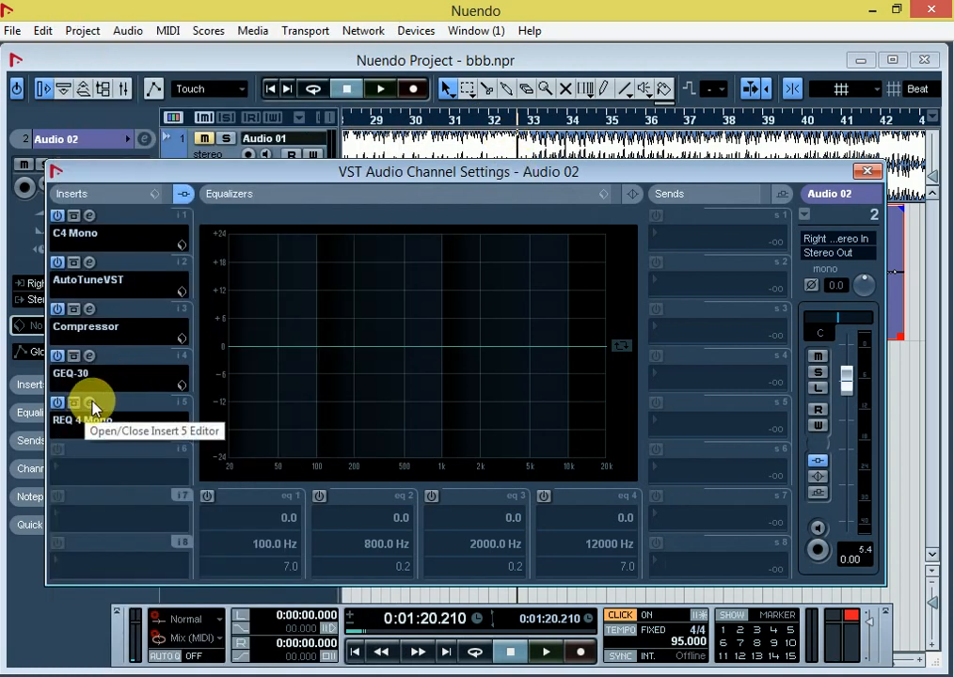
pyautogui.click(91, 402)
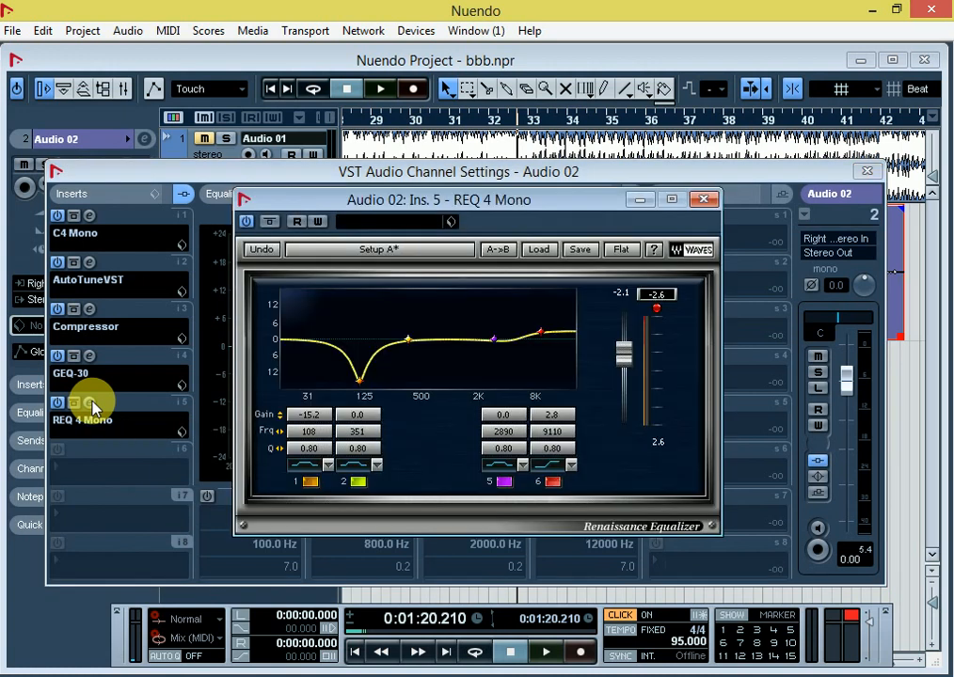
pyautogui.click(703, 201)
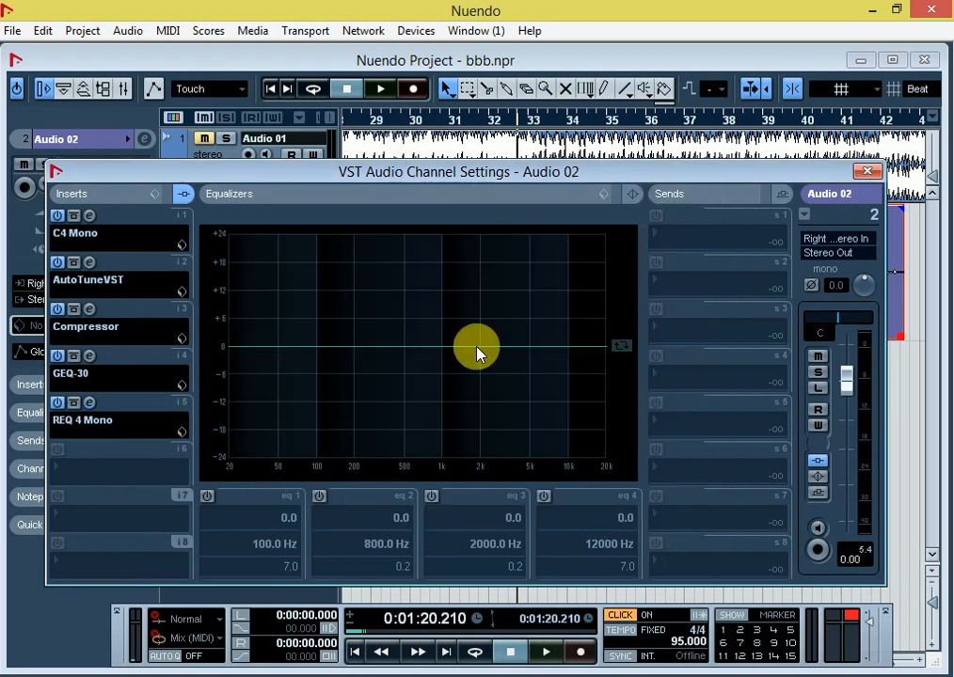
# Step: Add X-Click Mono in the sixth insert slot of Audio 02 and play the vocal through it before stopping
pyautogui.click(91, 470)
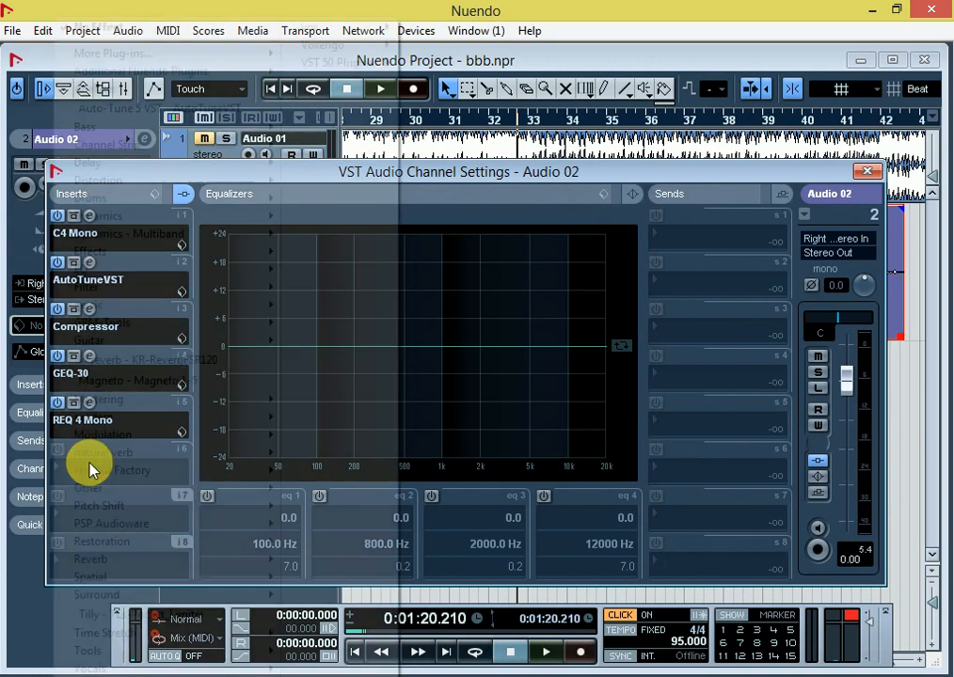
pyautogui.moveTo(66, 541)
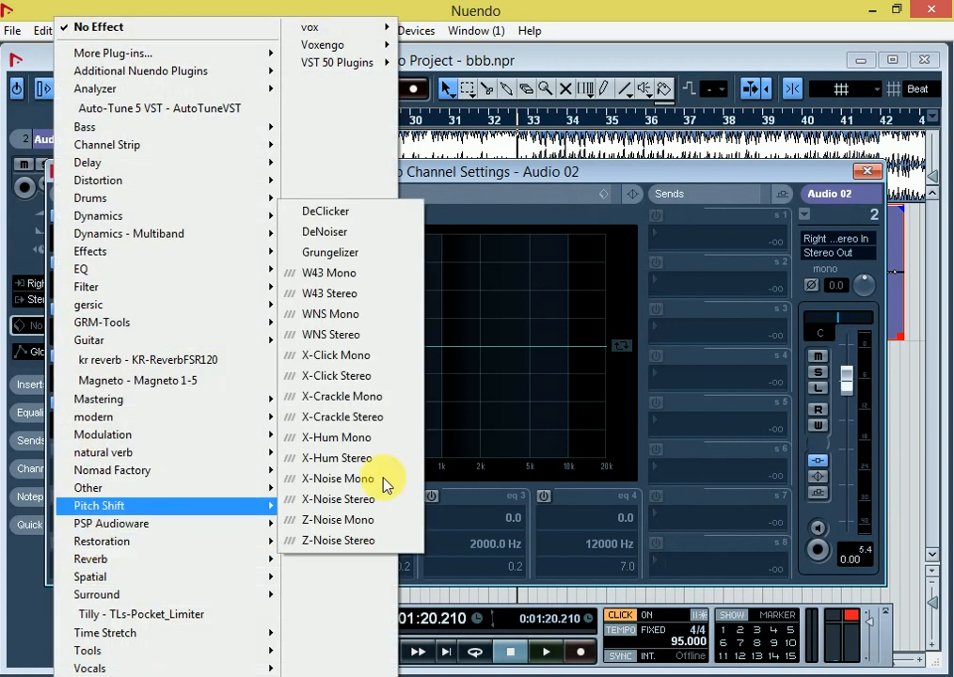
pyautogui.click(375, 363)
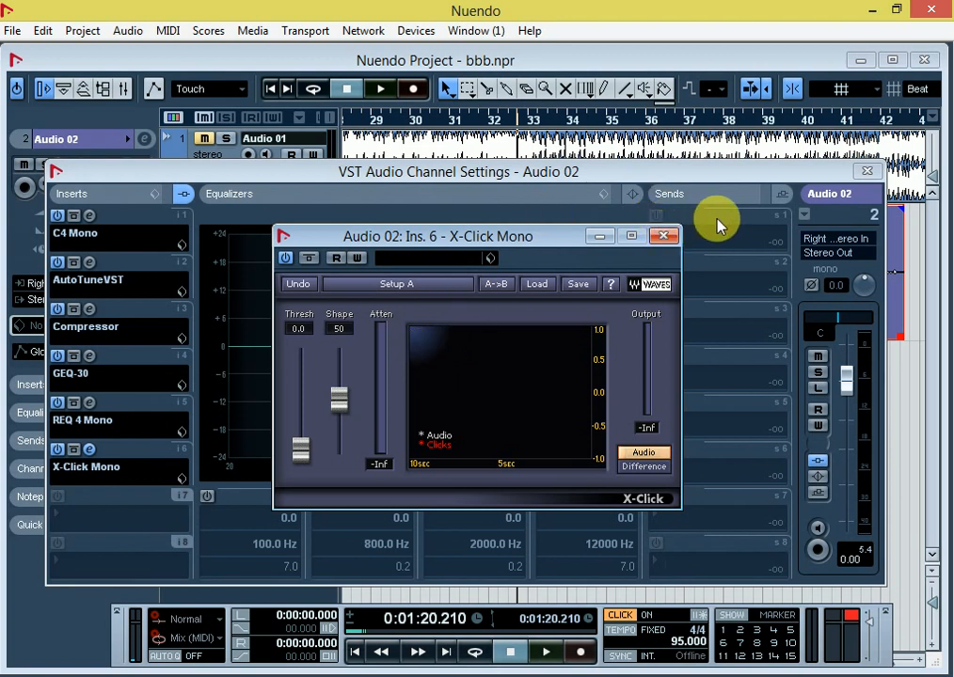
pyautogui.press('space')
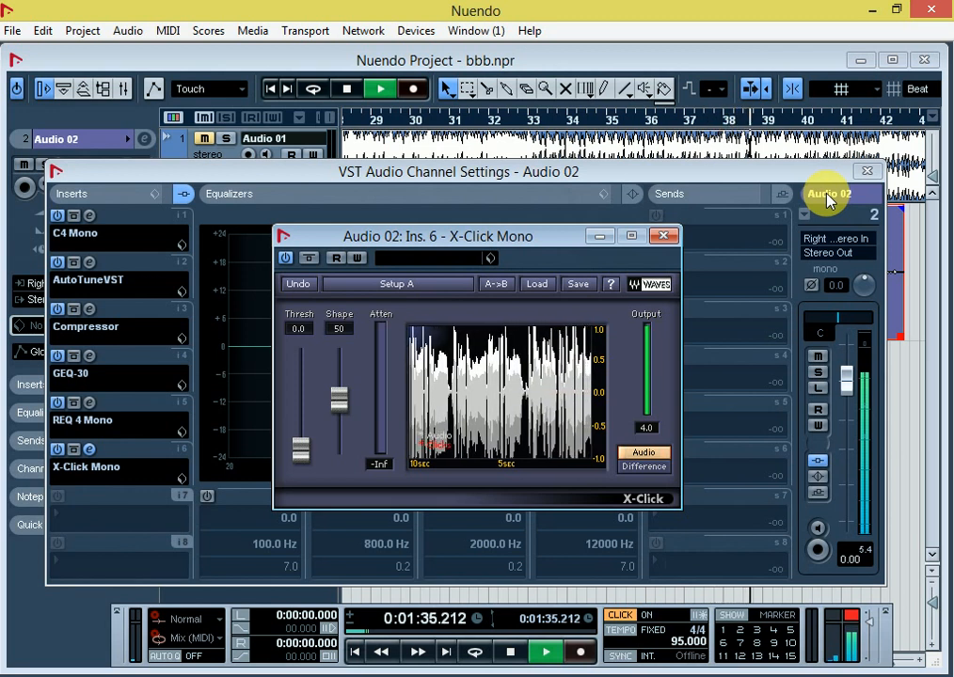
pyautogui.press('space')
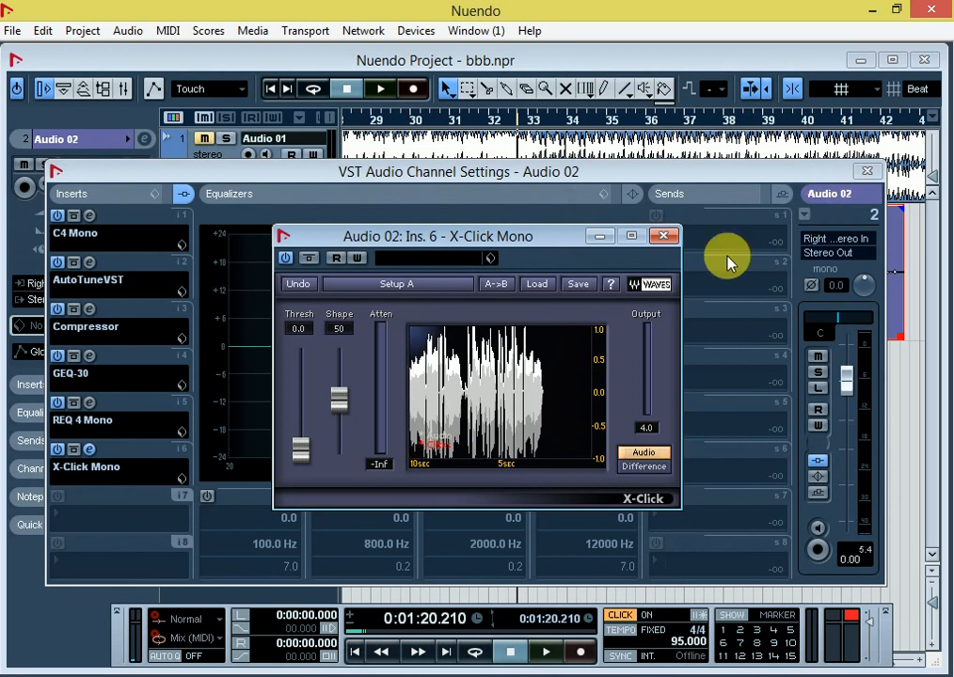
# Step: Close the Audio 02 plug-in and channel settings and add a stereo FX channel track with RVerb Stereo, keeping its default settings
pyautogui.click(664, 238)
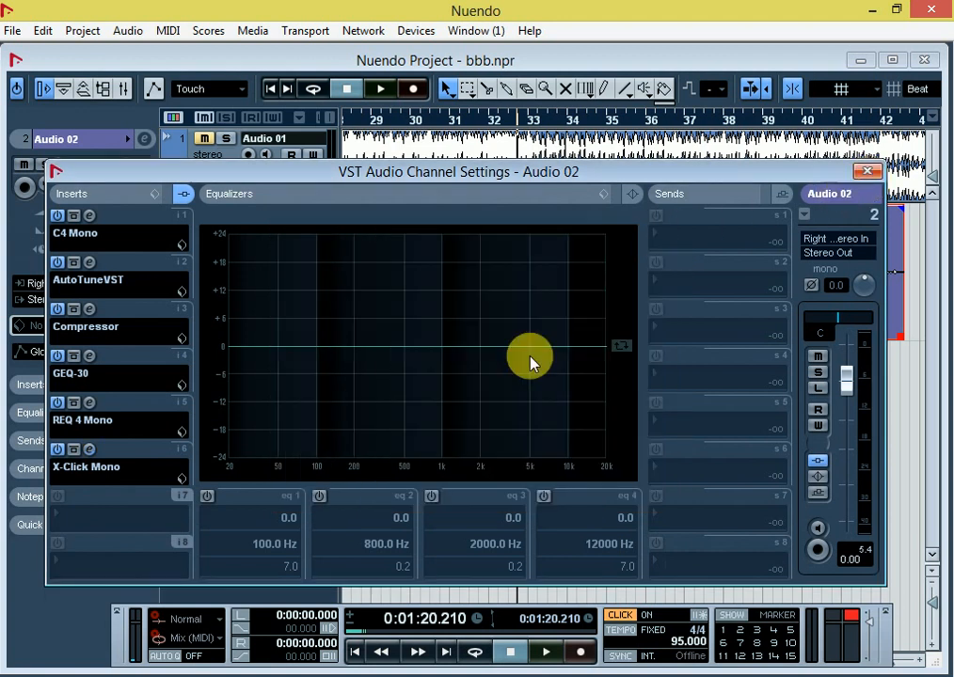
pyautogui.click(864, 174)
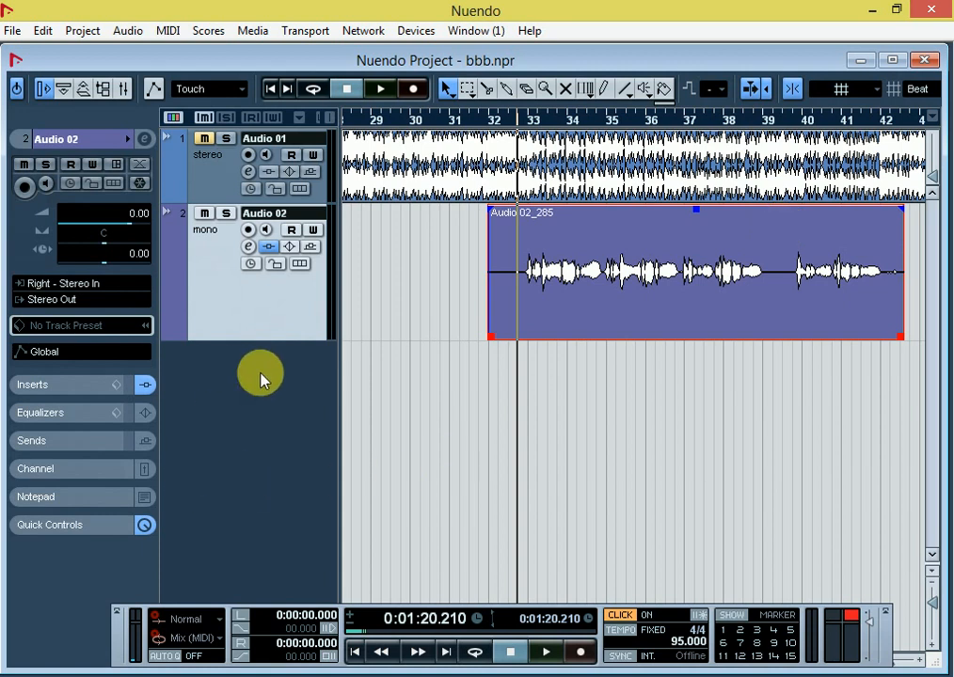
pyautogui.rightClick(240, 440)
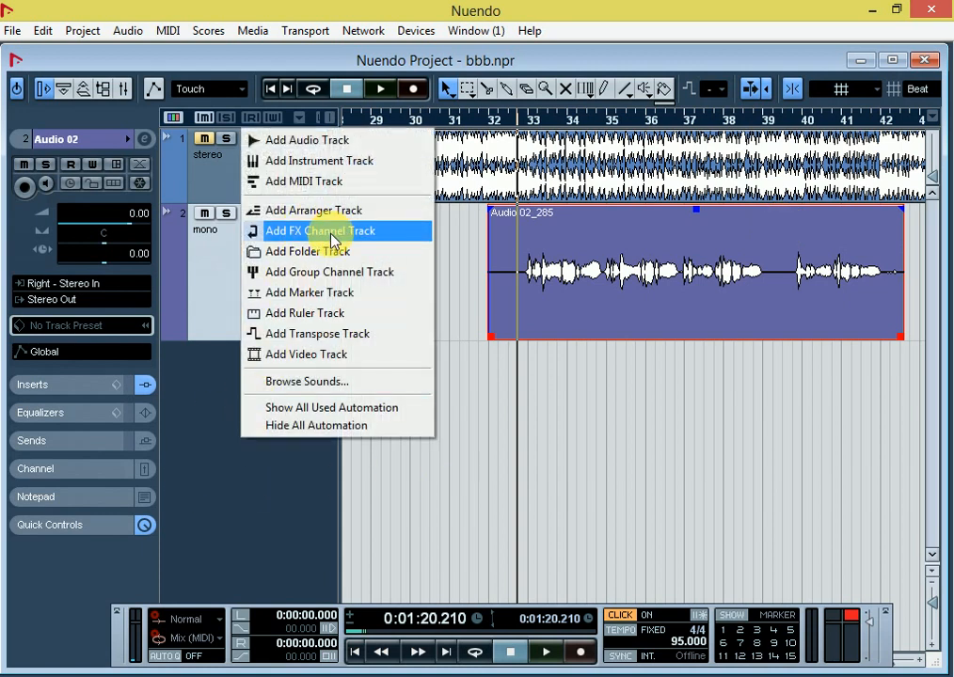
pyautogui.click(334, 241)
pyautogui.click(456, 298)
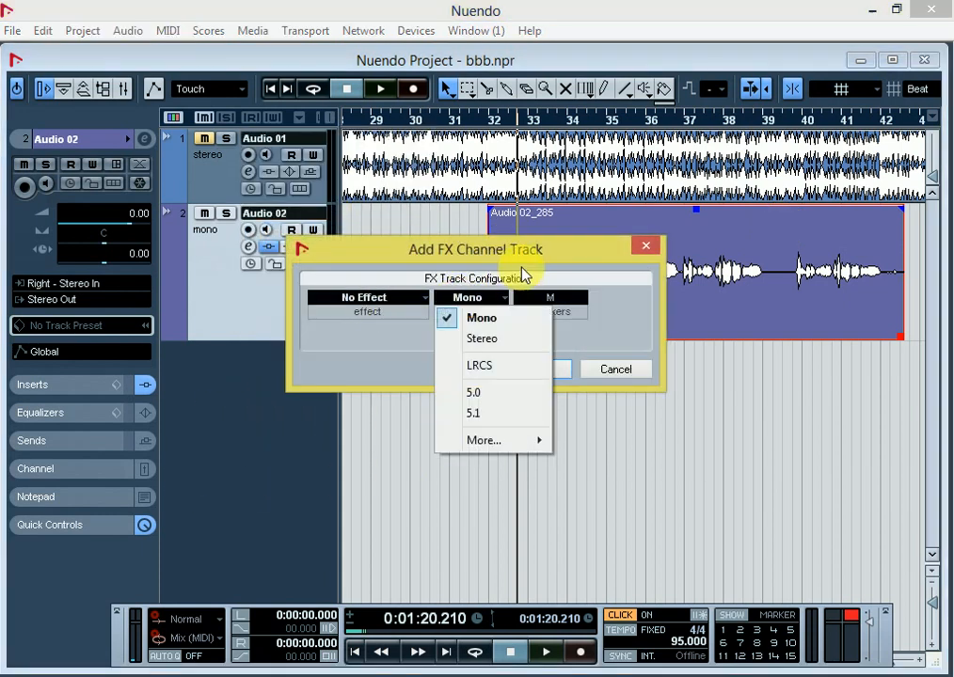
pyautogui.click(482, 339)
pyautogui.click(369, 297)
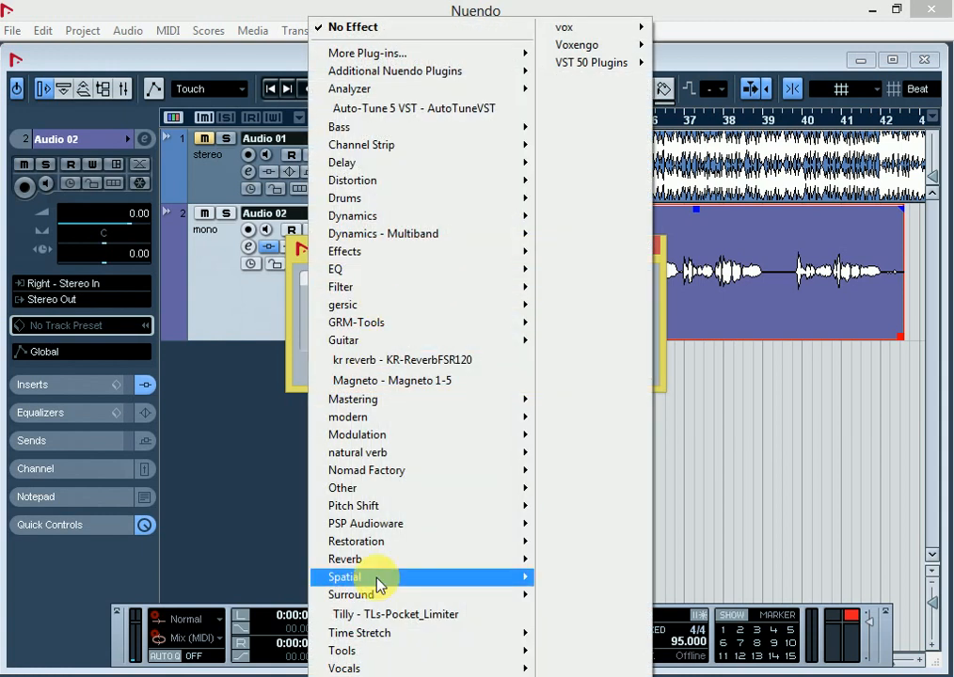
pyautogui.moveTo(368, 561)
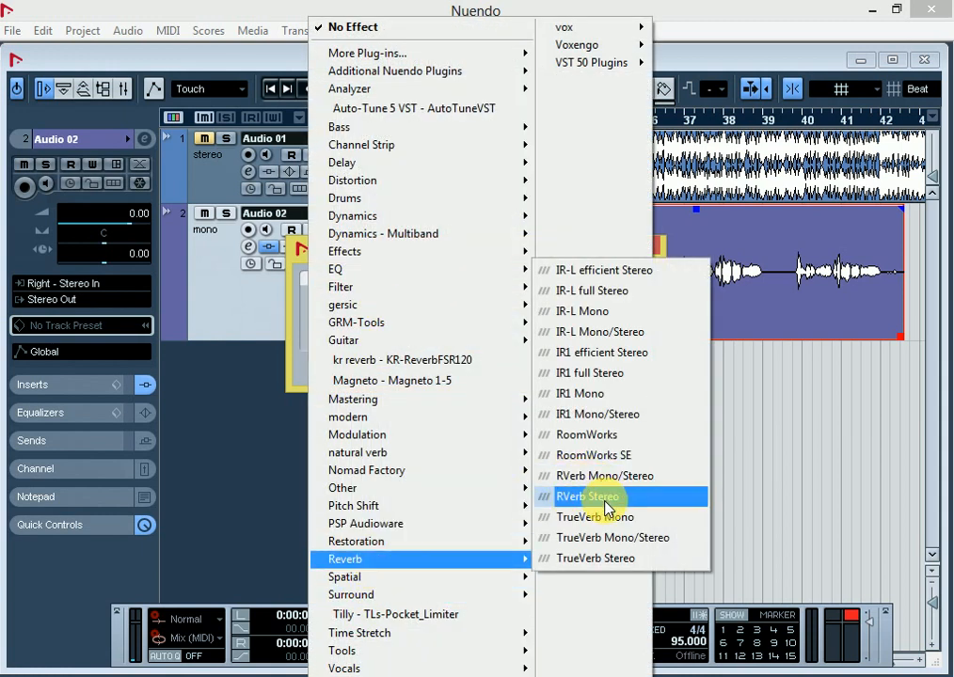
pyautogui.click(607, 499)
pyautogui.click(543, 374)
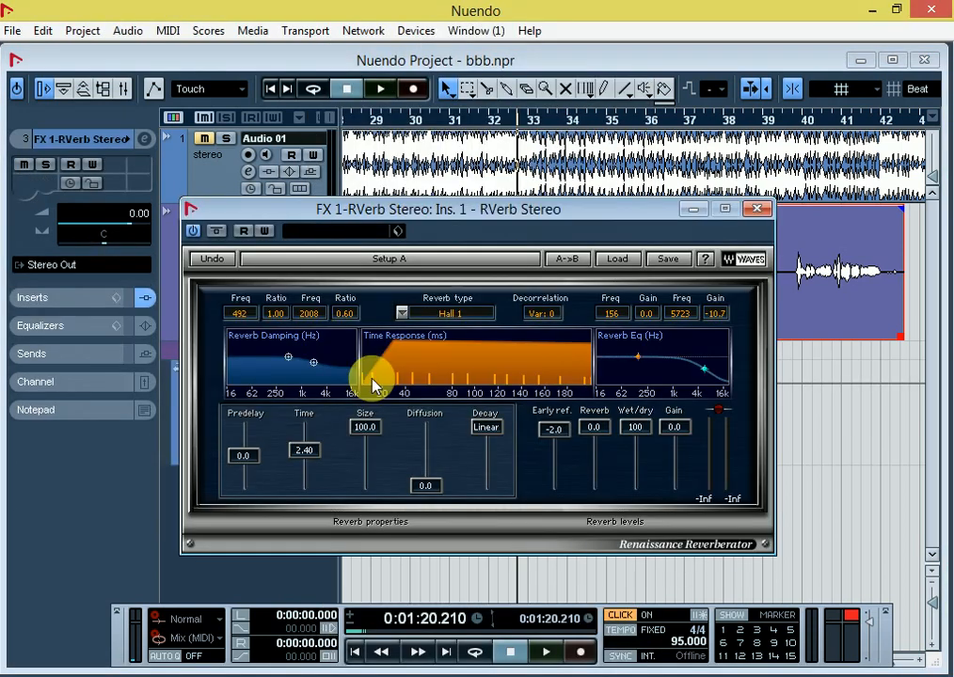
pyautogui.click(756, 209)
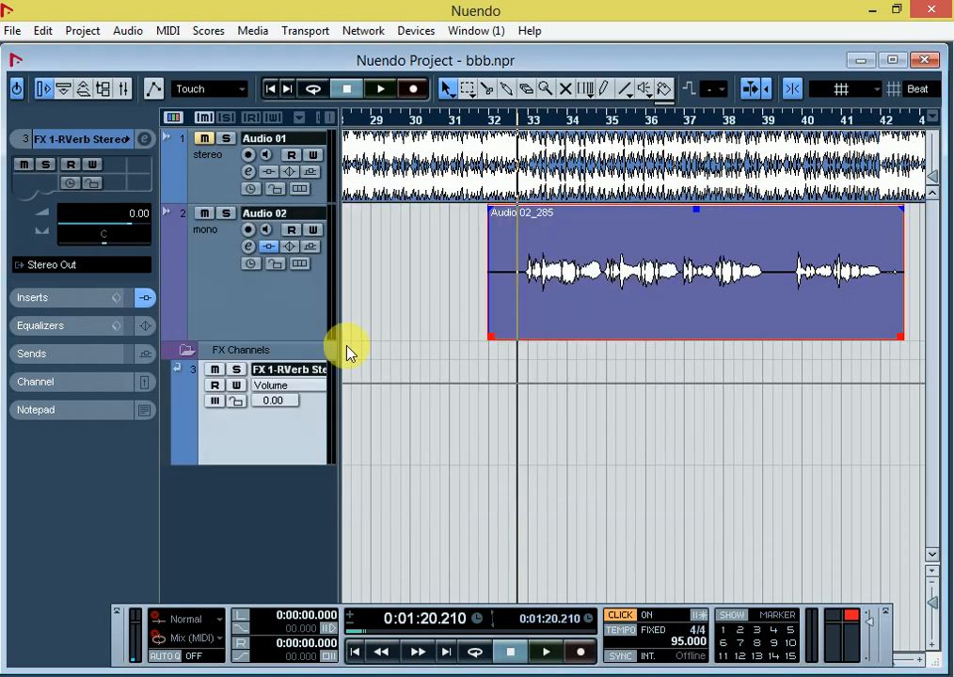
# Step: Add a second stereo FX channel track using the StereoDelay effect
pyautogui.rightClick(222, 518)
pyautogui.click(310, 311)
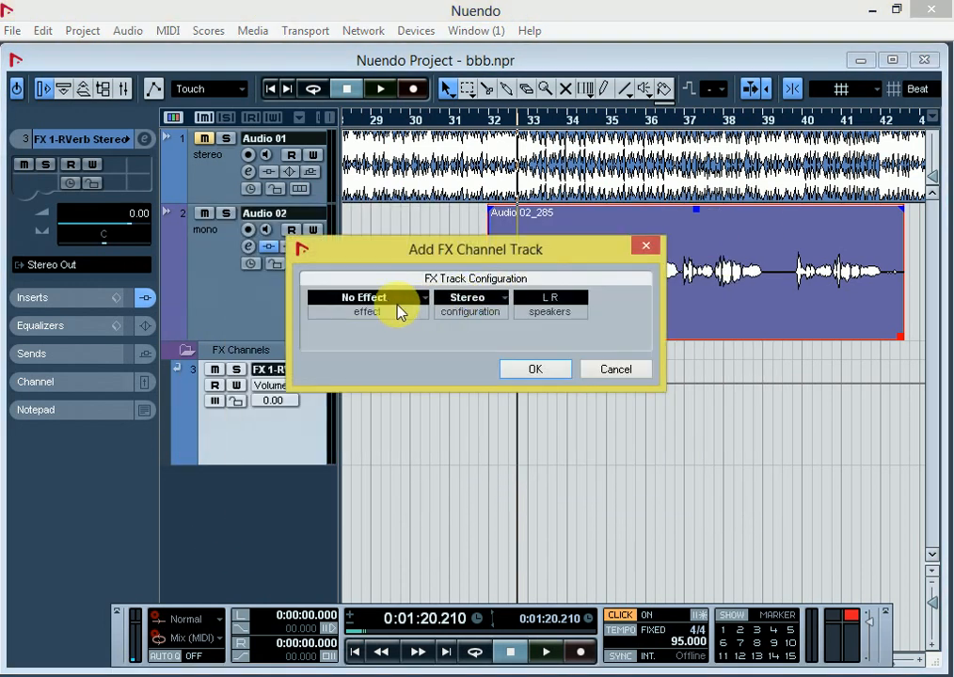
pyautogui.click(399, 310)
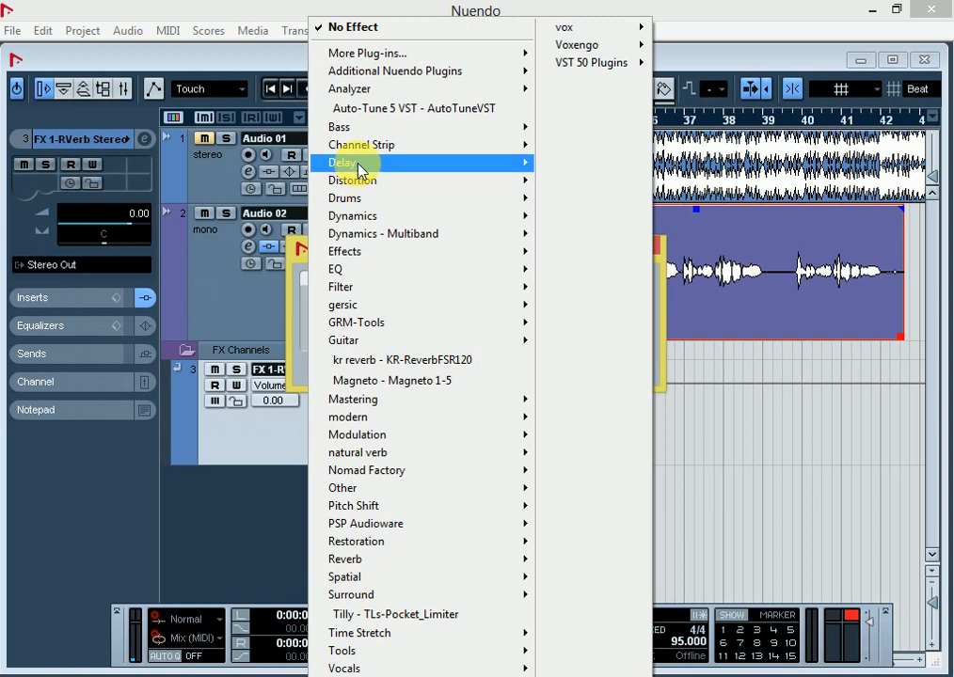
pyautogui.moveTo(357, 165)
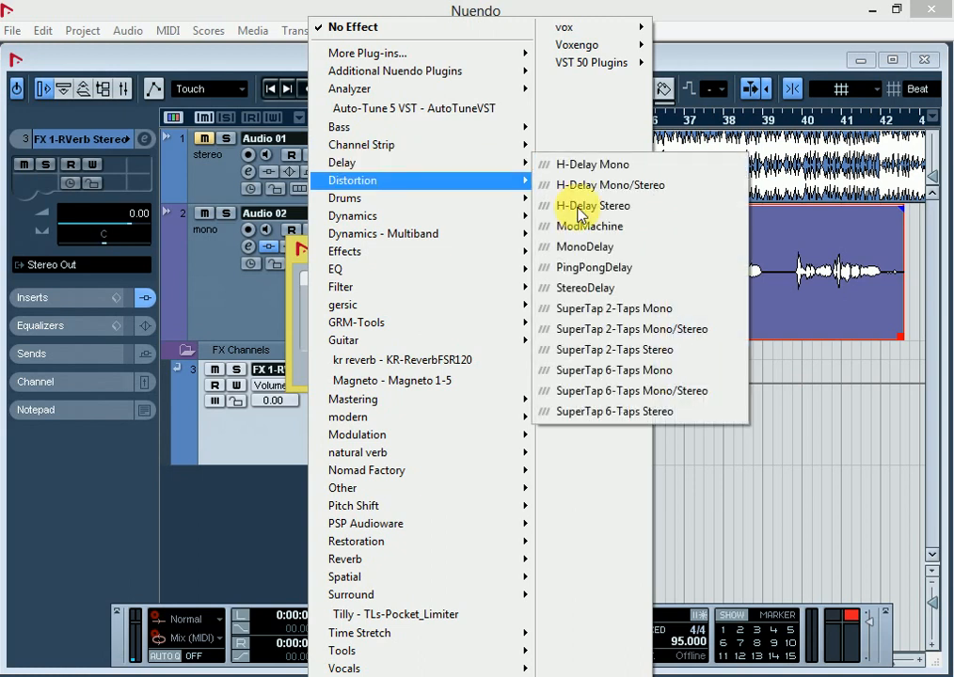
pyautogui.click(625, 292)
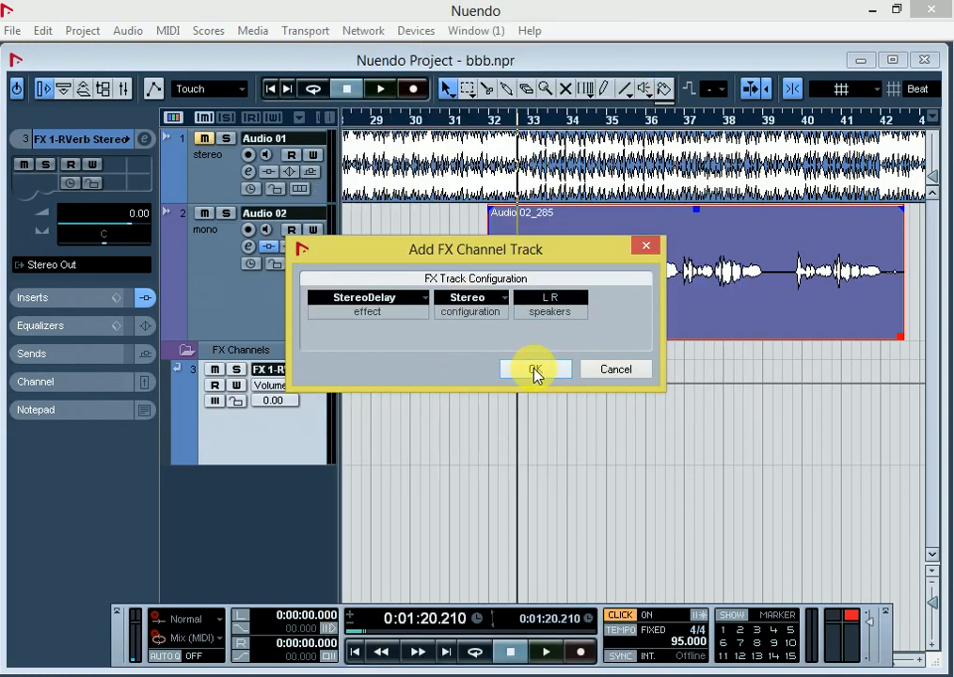
pyautogui.click(533, 370)
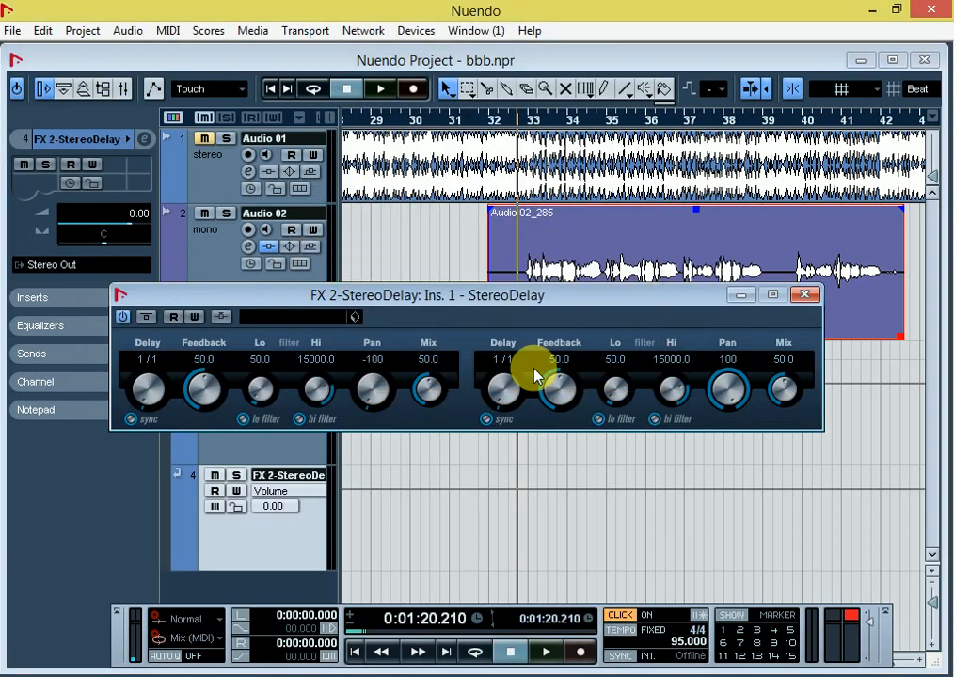
# Step: Set StereoDelay's first delay line to 1/32 with feedback 35 and mix 30
pyautogui.click(148, 363)
pyautogui.click(174, 420)
pyautogui.click(213, 366)
pyautogui.write('35')
pyautogui.press('BackSpace')
pyautogui.write('30')
pyautogui.press('Return')
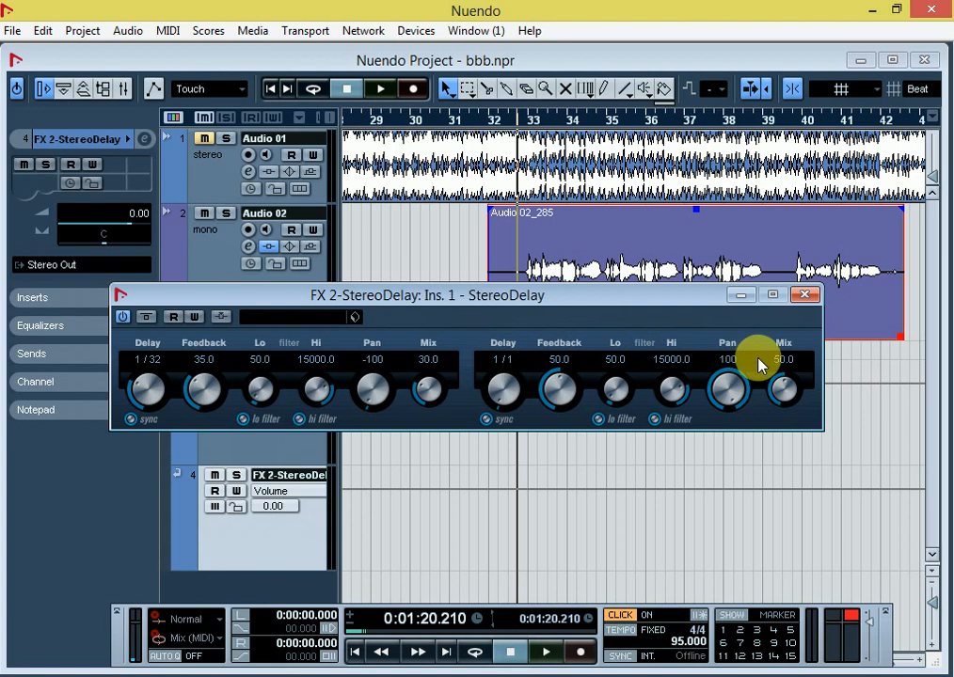
# Step: Set StereoDelay's second delay line to 1/16 with feedback 30 and mix 20, and close the plug-in
pyautogui.click(509, 361)
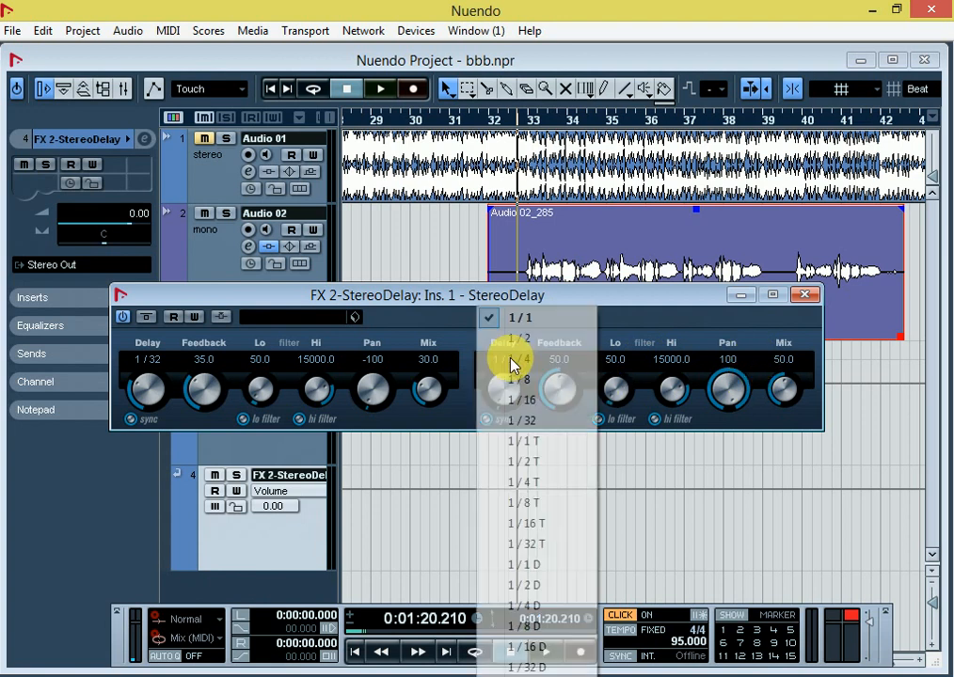
pyautogui.click(540, 411)
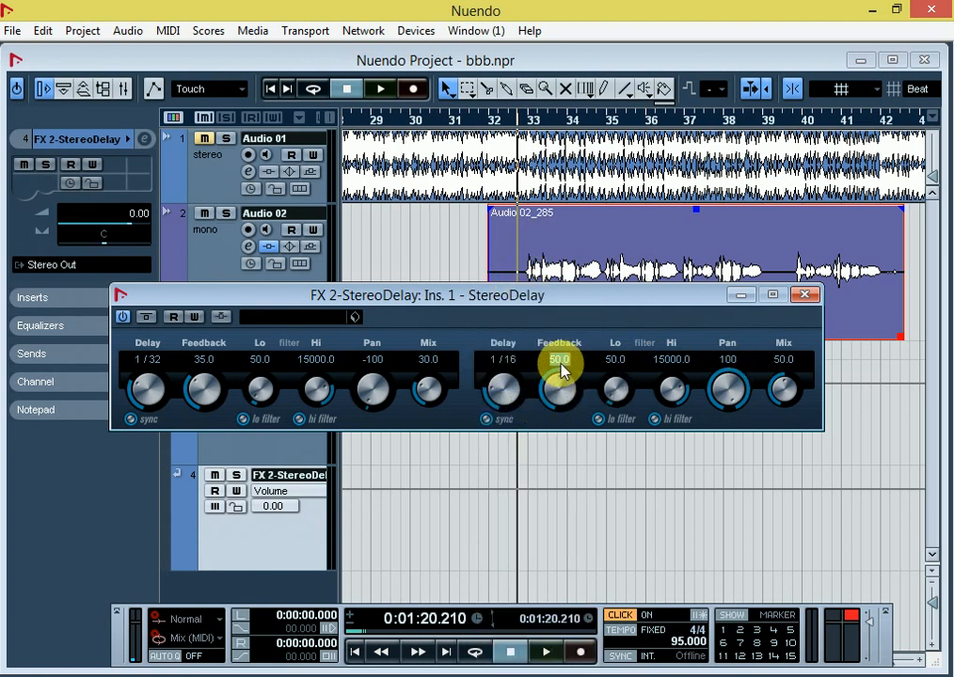
pyautogui.write('30')
pyautogui.press('Return')
pyautogui.press('Tab')
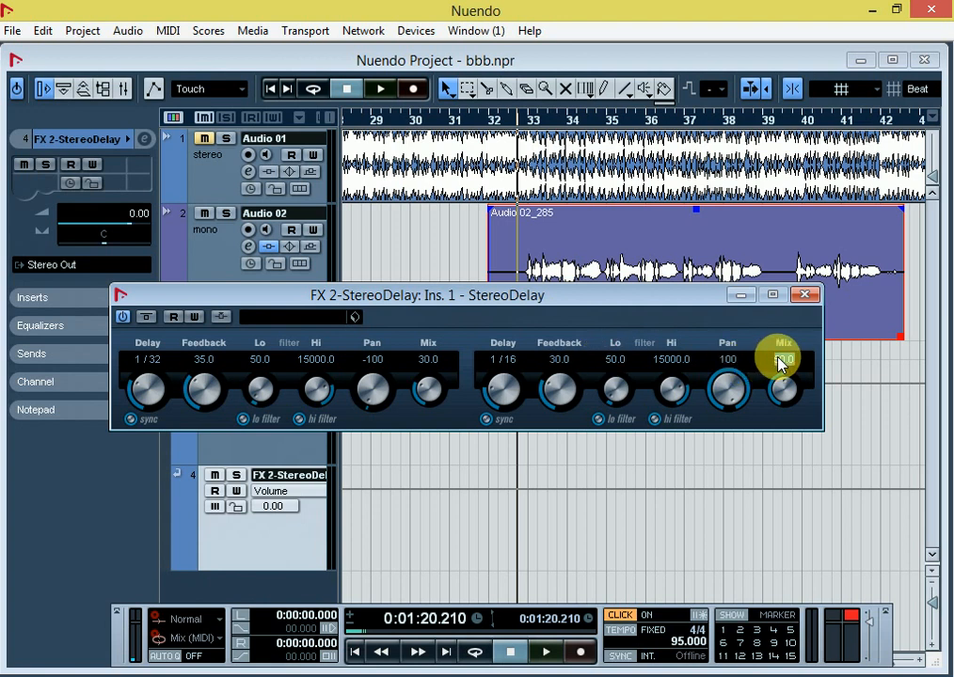
pyautogui.write('20')
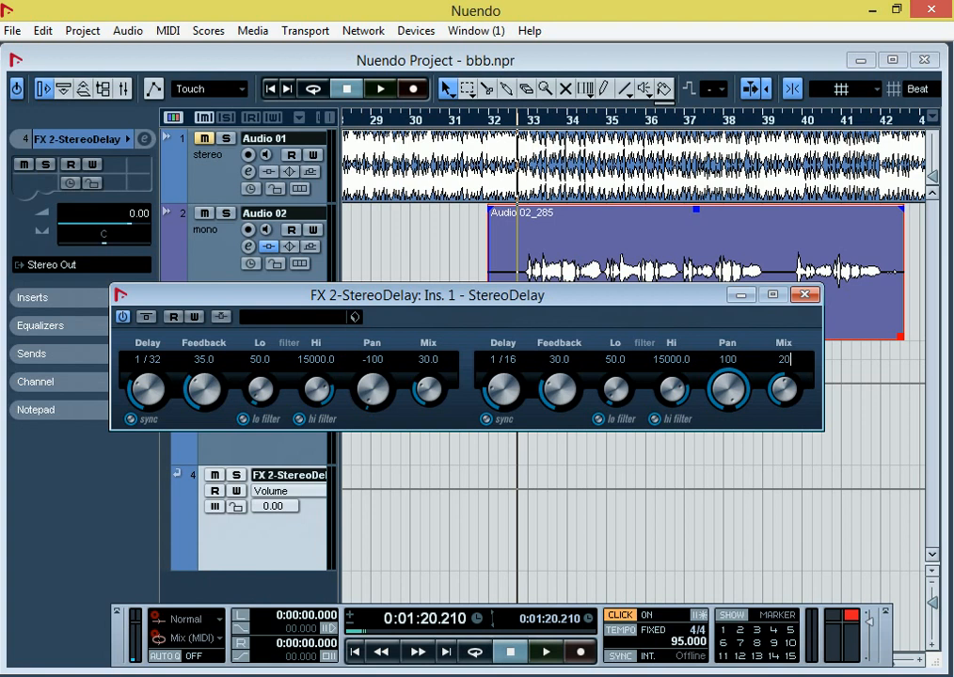
pyautogui.press('Return')
pyautogui.click(804, 296)
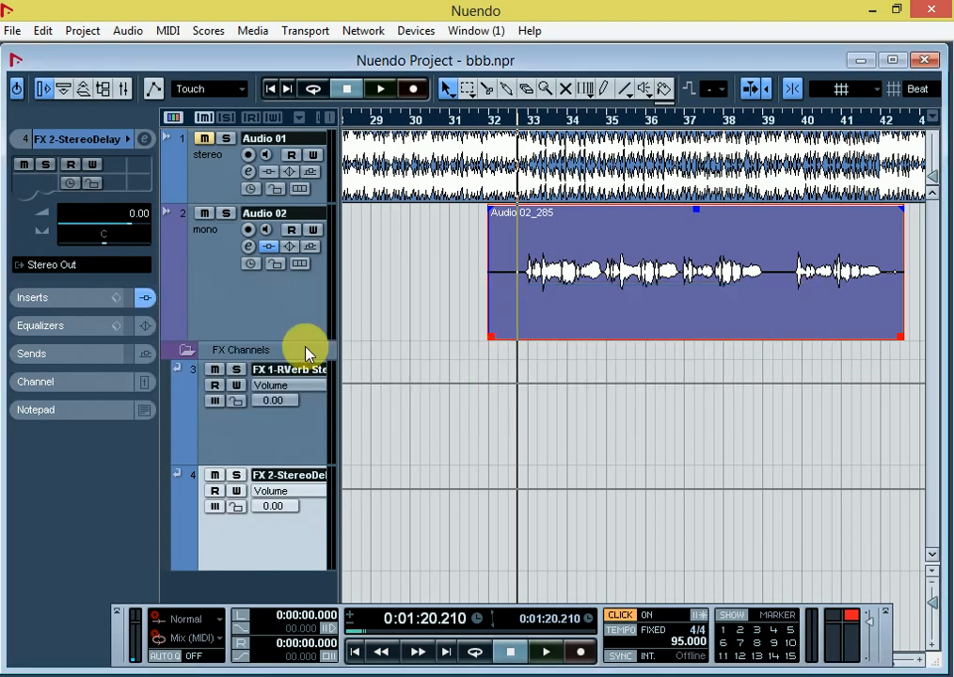
# Step: Route Audio 02's first send to FX 2-StereoDelay, enable it and set its level to -6.32
pyautogui.click(250, 249)
pyautogui.click(681, 228)
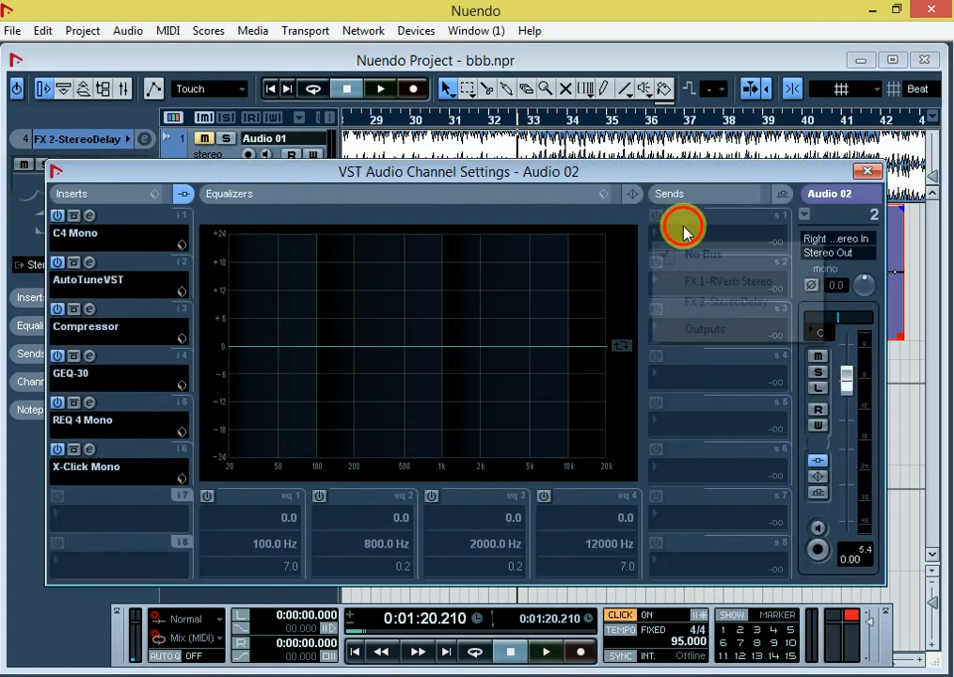
pyautogui.click(713, 302)
pyautogui.click(655, 216)
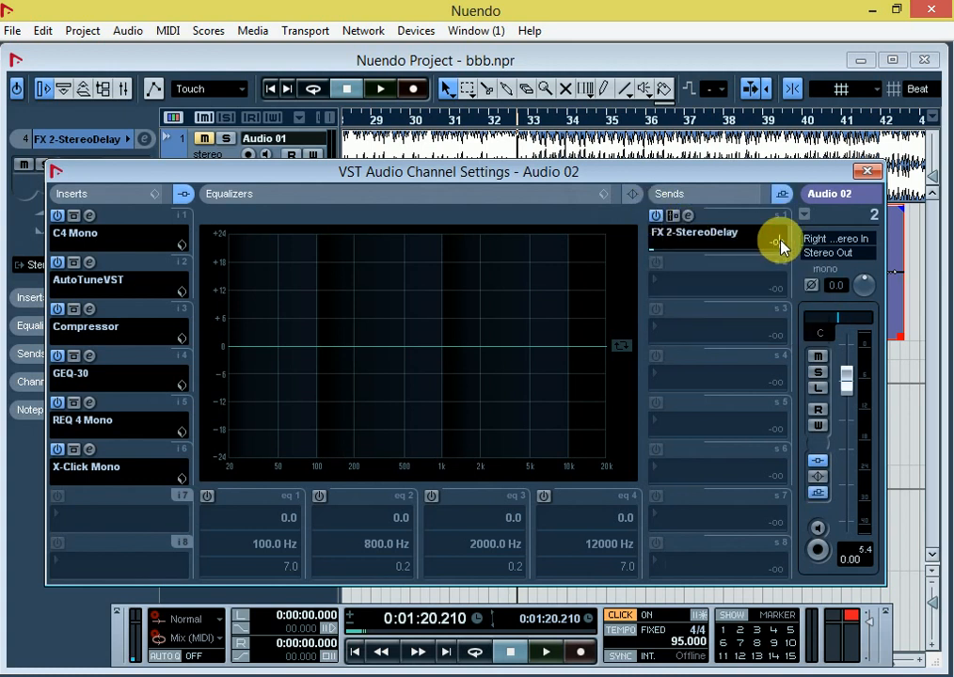
pyautogui.write('--6.32')
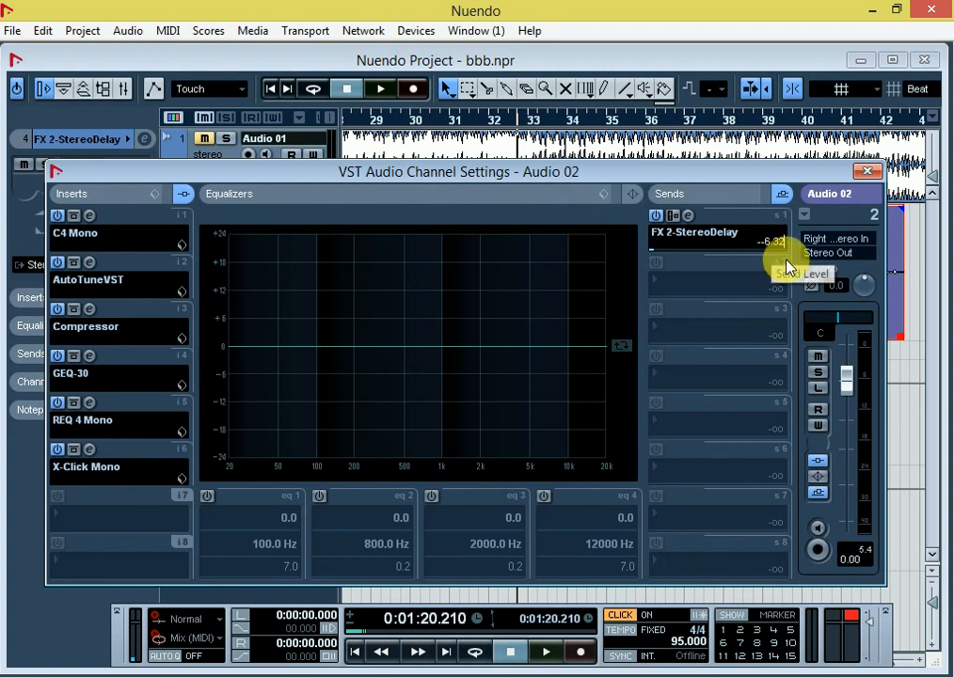
pyautogui.press('Return')
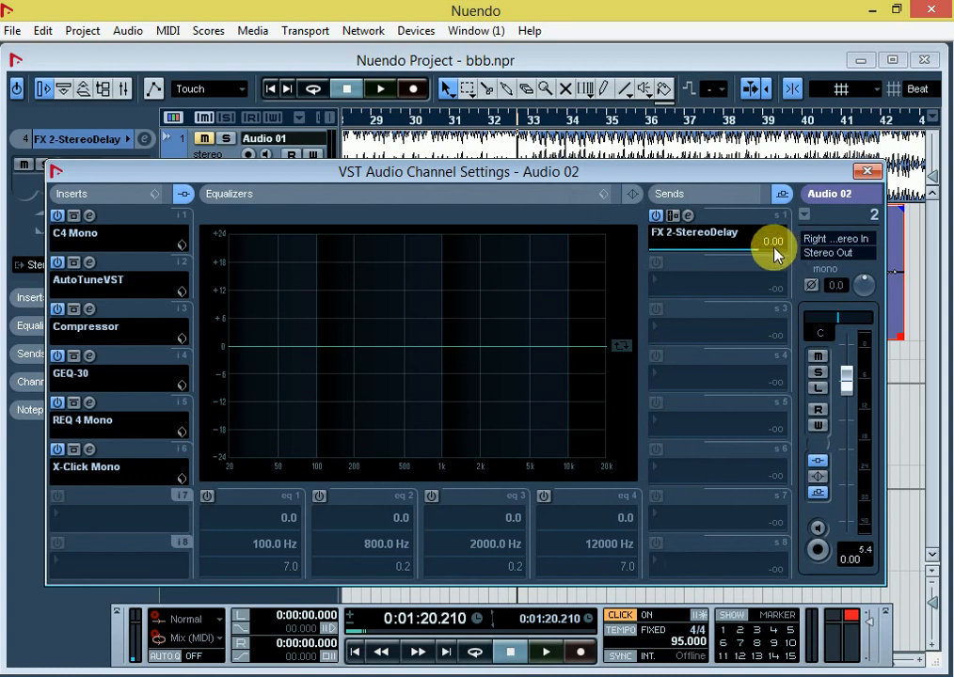
pyautogui.doubleClick(775, 249)
pyautogui.press('BackSpace')
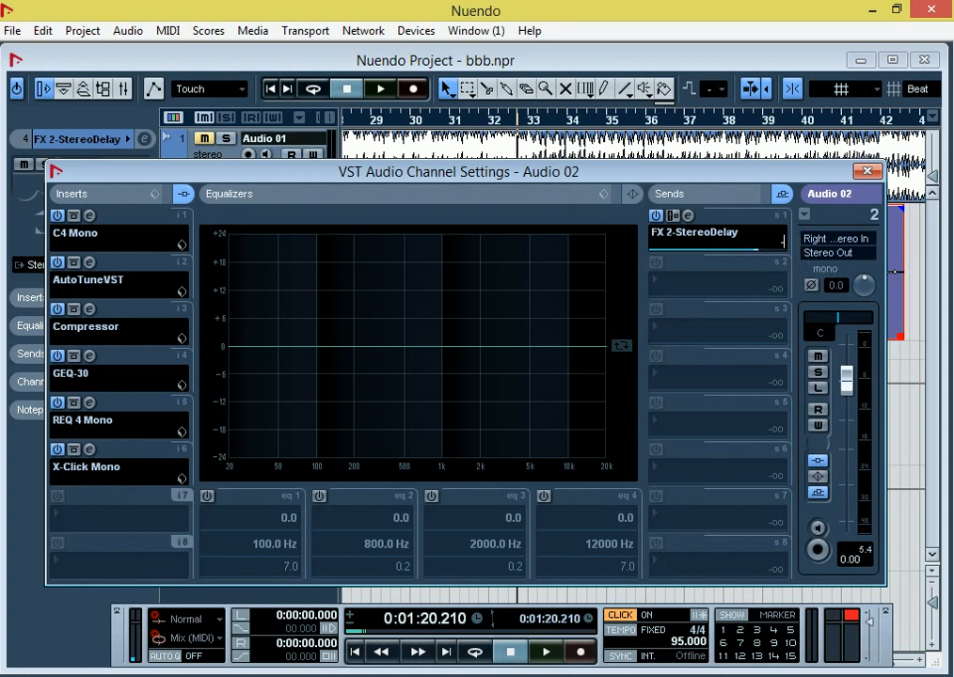
pyautogui.write('-6.32')
# Step: Route Audio 02's second send to FX 2-StereoDelay, enable it and set its level to -18.32
pyautogui.click(684, 280)
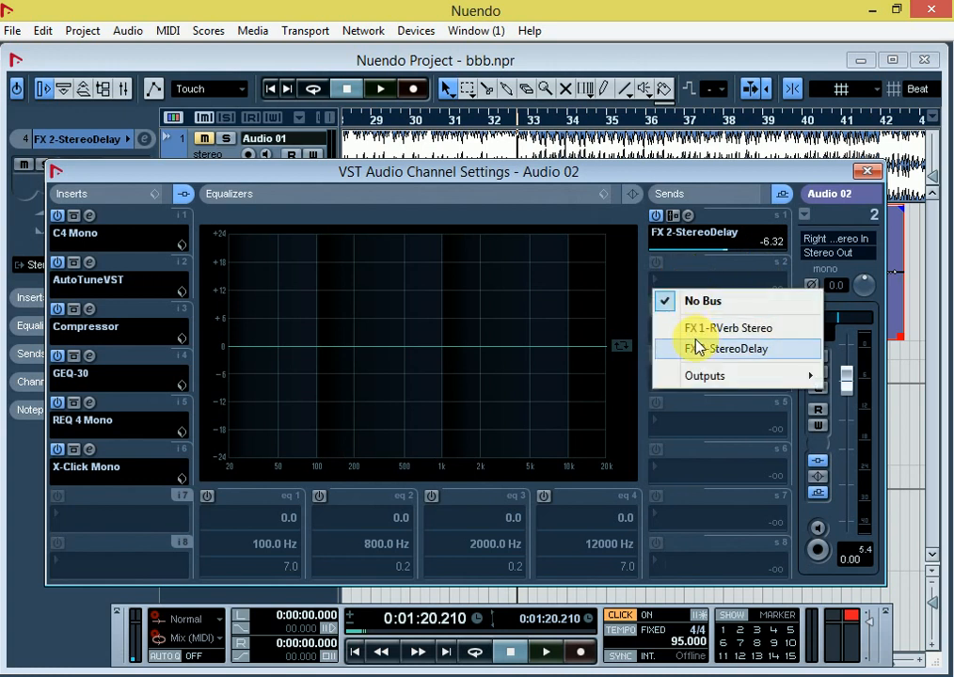
pyautogui.click(698, 347)
pyautogui.click(657, 263)
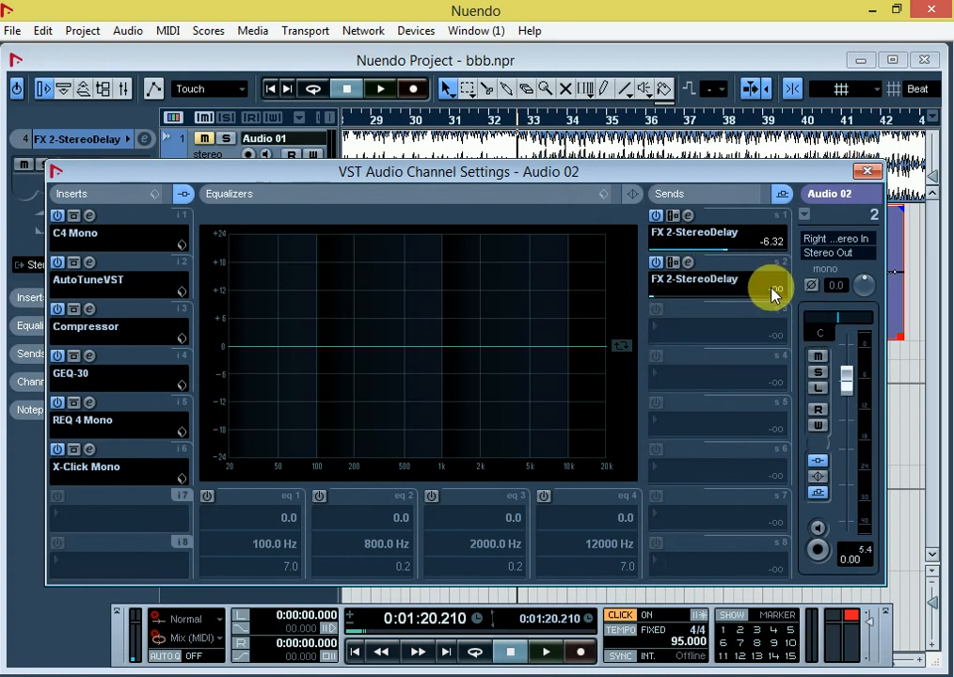
pyautogui.doubleClick(771, 289)
pyautogui.write('-18.32')
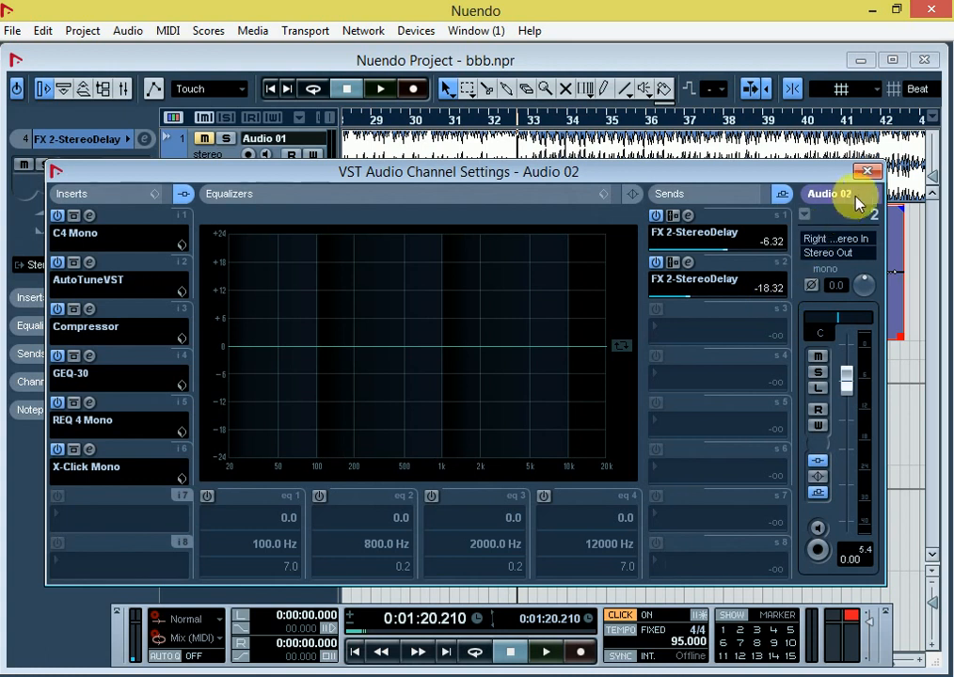
# Step: Close the Audio 02 channel settings and play the vocal with its delay sends, stopping partway through
pyautogui.click(867, 170)
pyautogui.press('space')
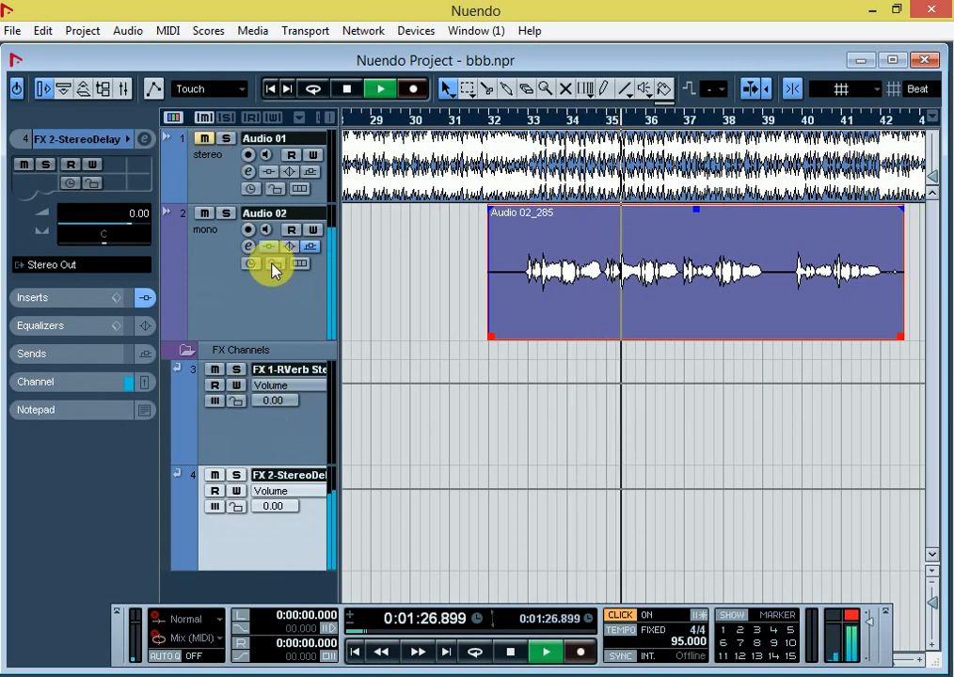
pyautogui.press('space')
# Step: Lower Audio 02's first send to -8.32 and second send to -21.32, and close the channel settings
pyautogui.click(250, 245)
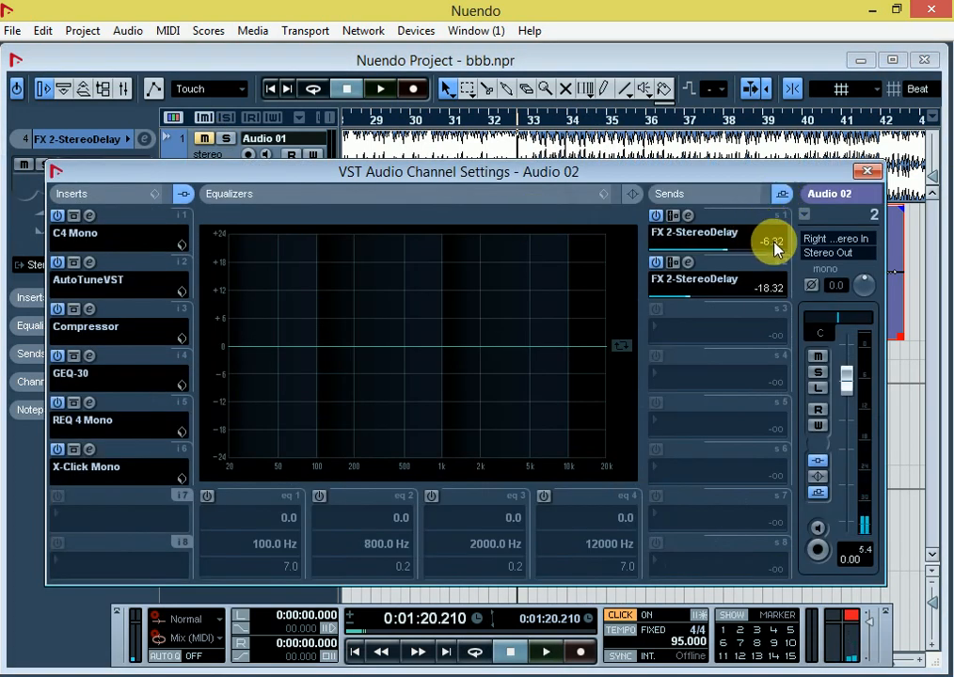
pyautogui.click(772, 243)
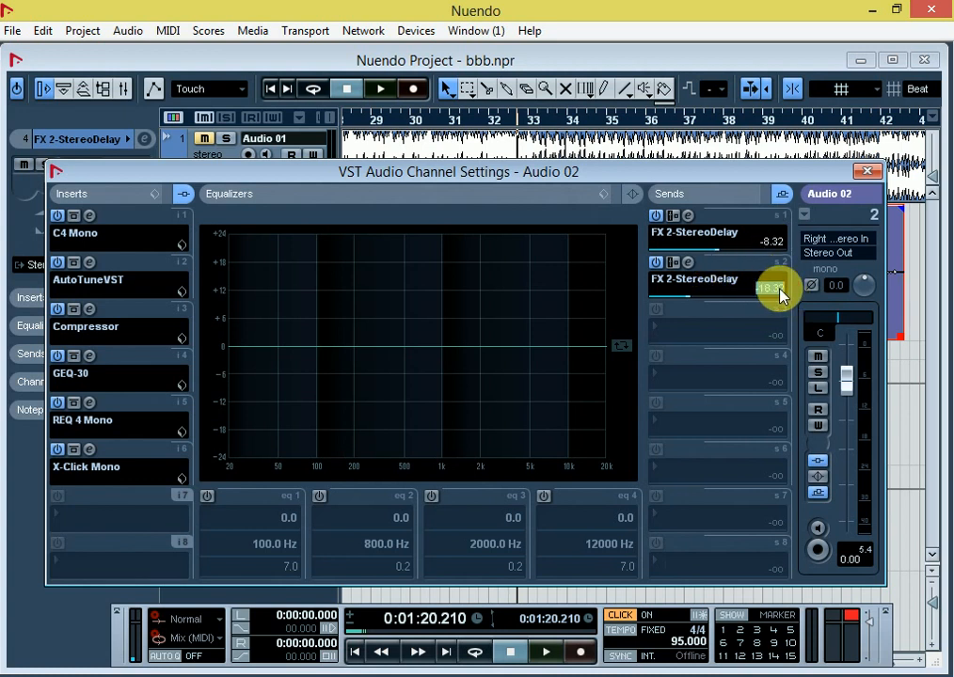
pyautogui.write('-2')
pyautogui.press('Return')
pyautogui.click(865, 171)
# Step: Play the vocal again with the lowered send levels, select the Audio 02 track and stop playback
pyautogui.press('space')
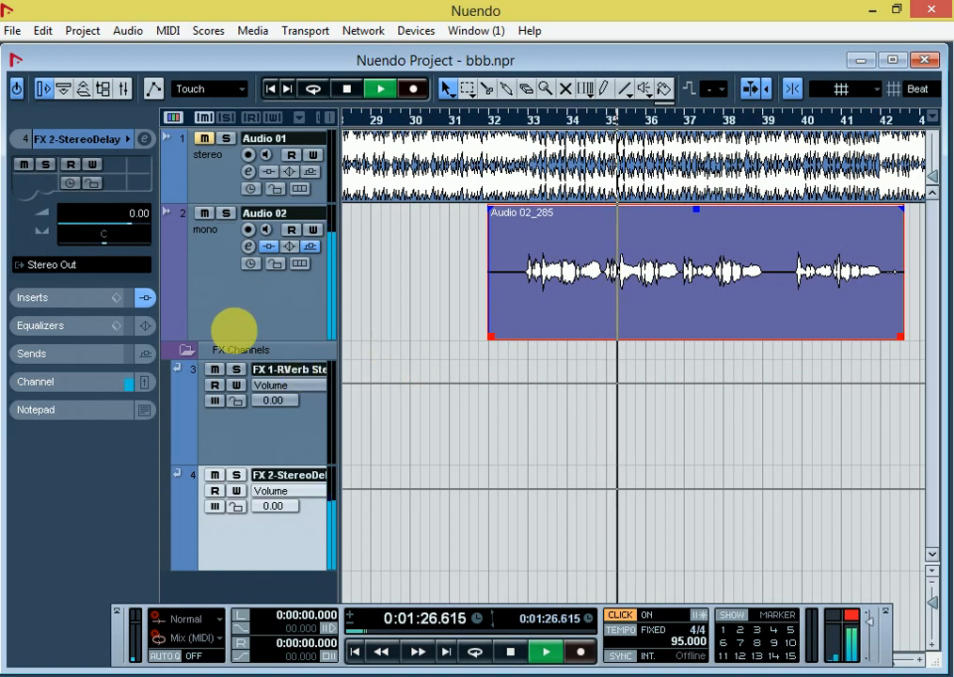
pyautogui.click(208, 297)
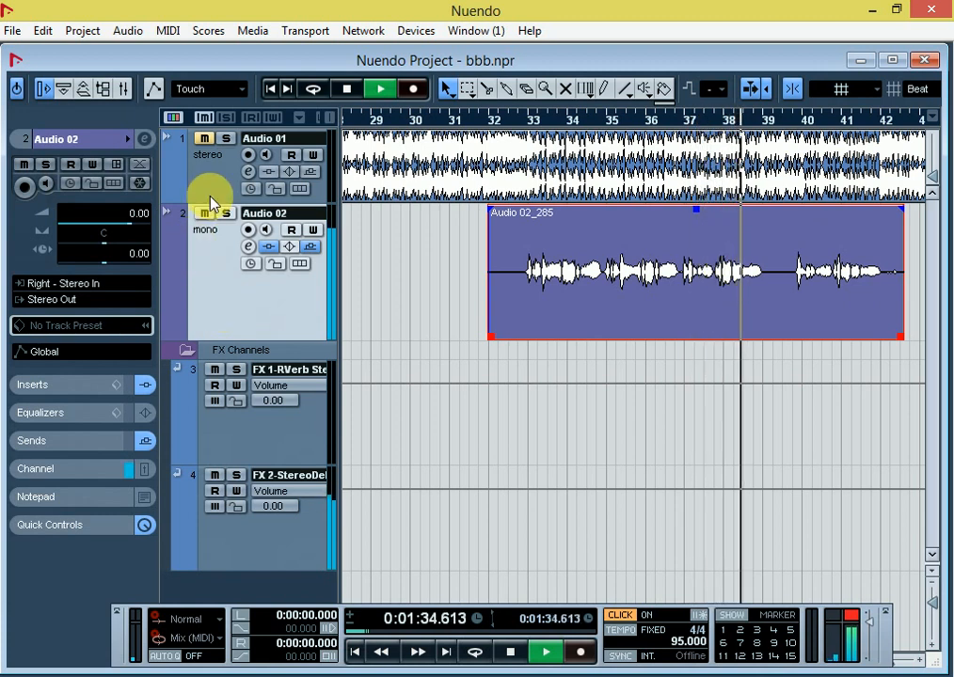
pyautogui.press('space')
# Step: Unmute Audio 01 and play the music and vocal together from about bar 31 to past the vocal clip's end before stopping
pyautogui.click(204, 138)
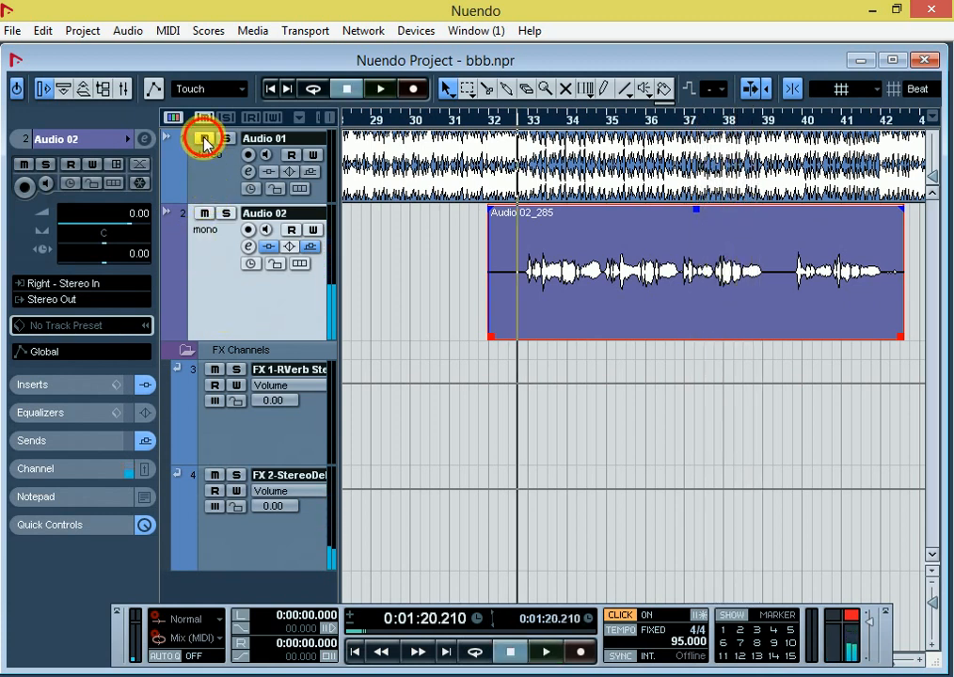
pyautogui.doubleClick(456, 116)
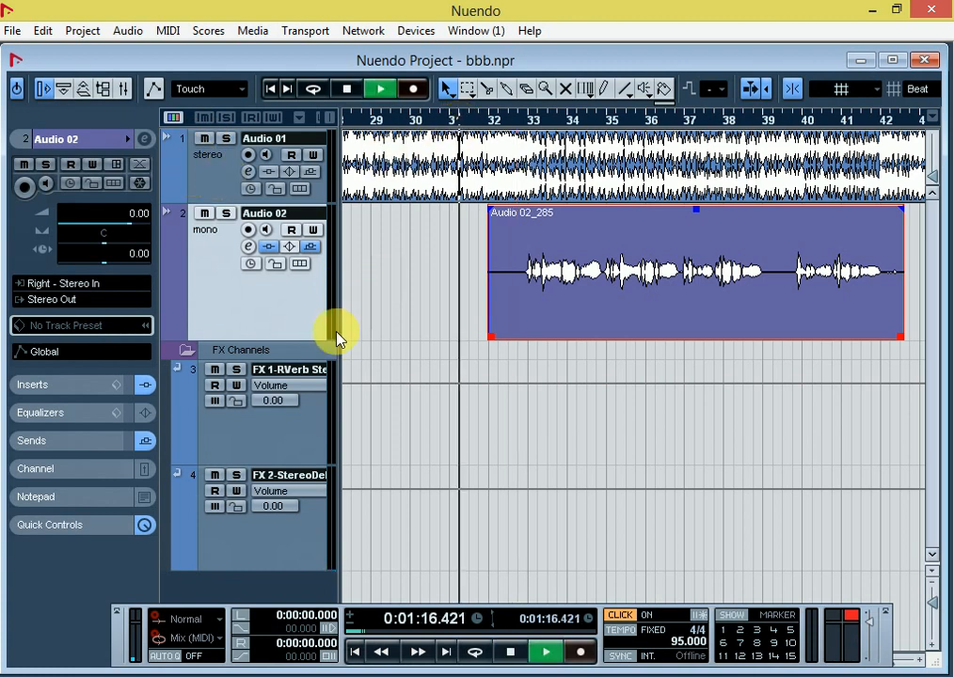
pyautogui.click(213, 192)
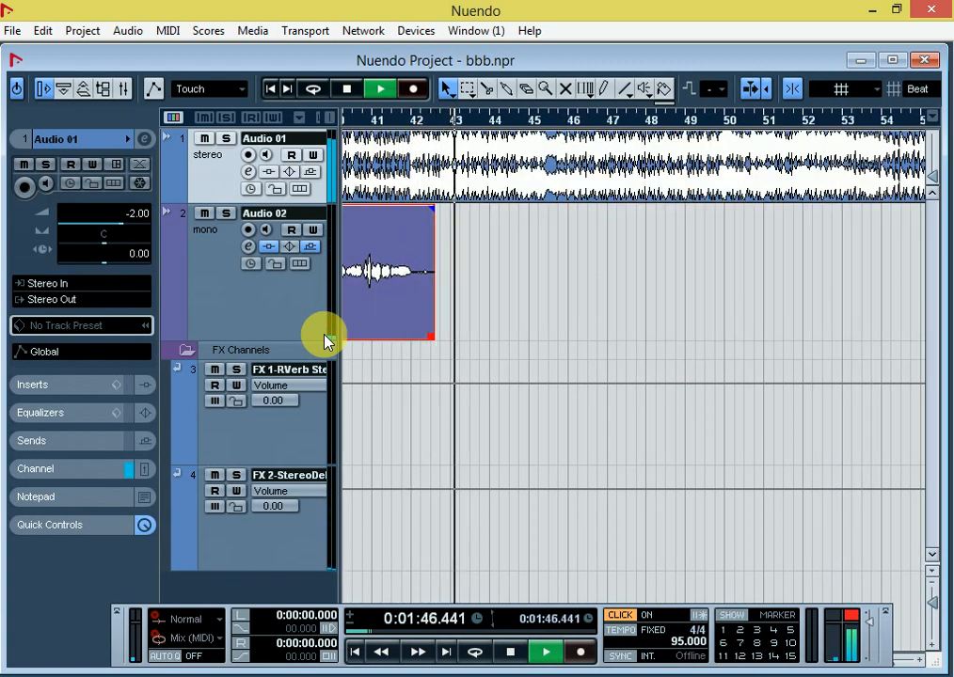
pyautogui.press('g')
pyautogui.press('space')
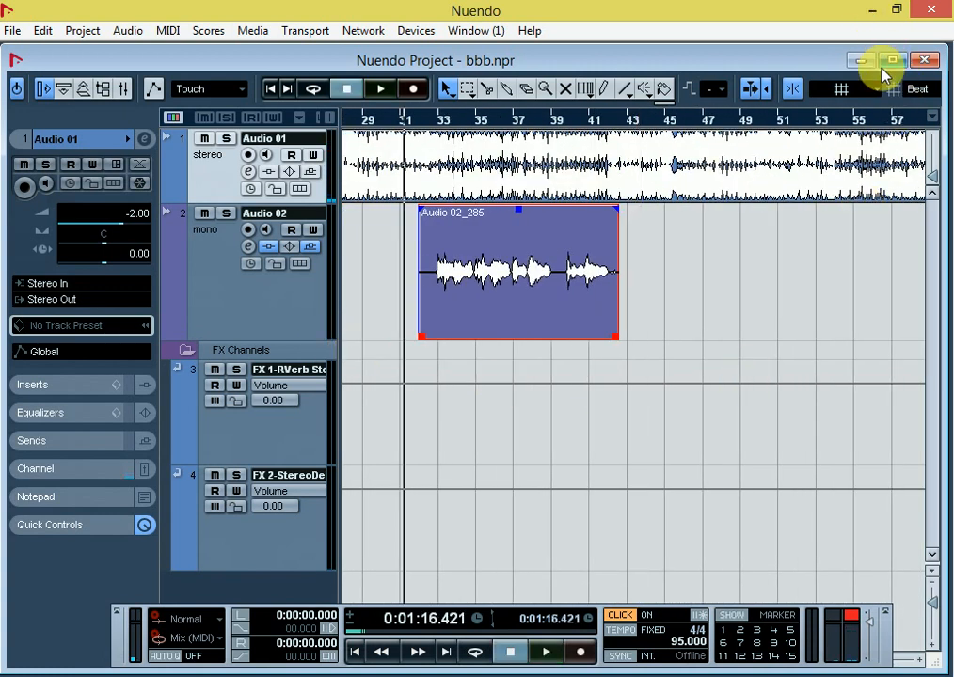
# Step: Minimize the Nuendo window and refresh the Windows desktop twice
pyautogui.click(874, 14)
pyautogui.rightClick(764, 295)
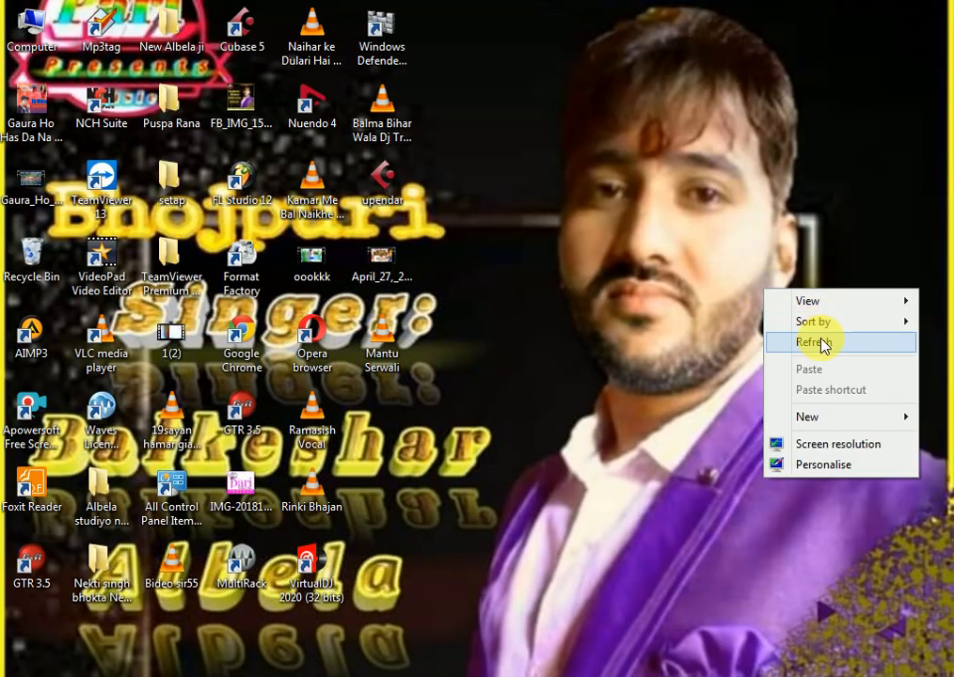
pyautogui.click(817, 340)
pyautogui.rightClick(762, 219)
pyautogui.click(807, 272)
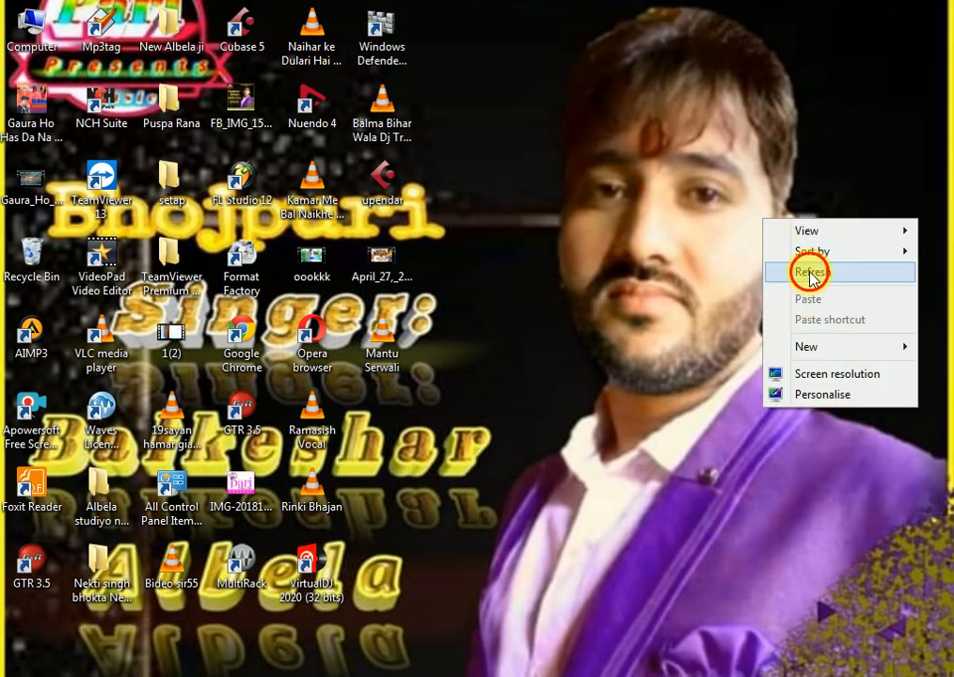